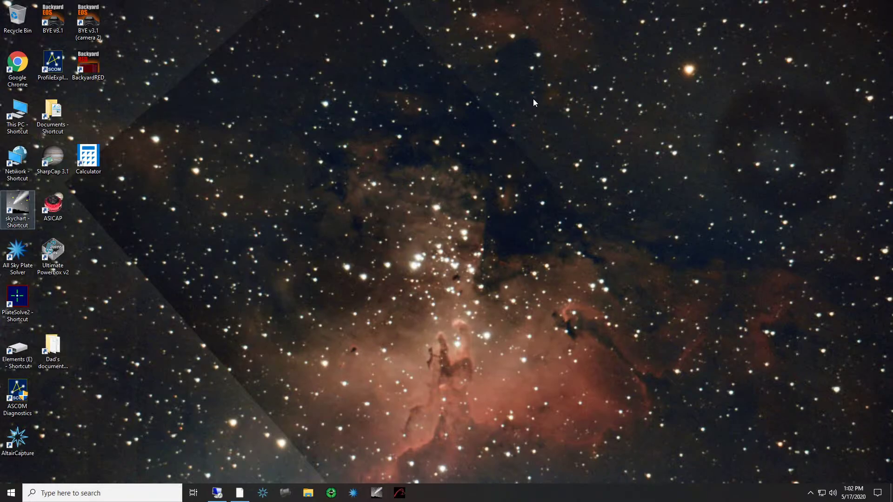
Check the telescope view in the remote desktop session, and launch All Sky Plate Solver, leaving it minimized.
click(219, 493)
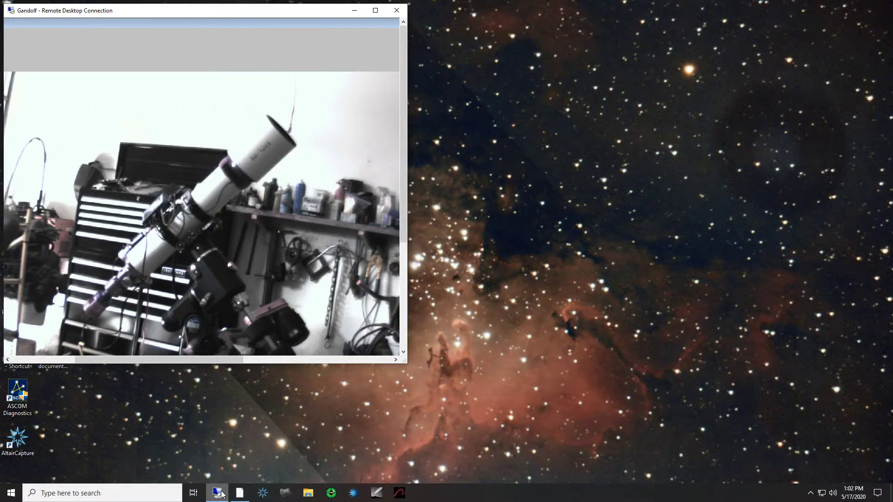
click(219, 493)
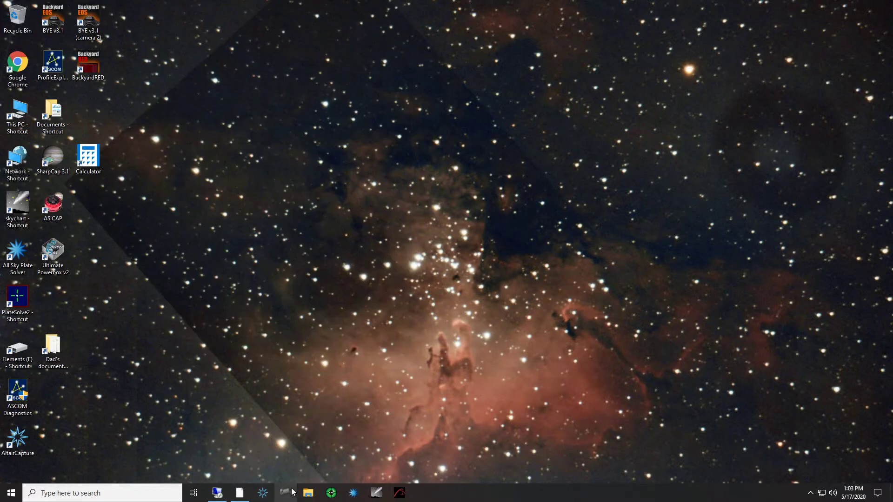
click(354, 493)
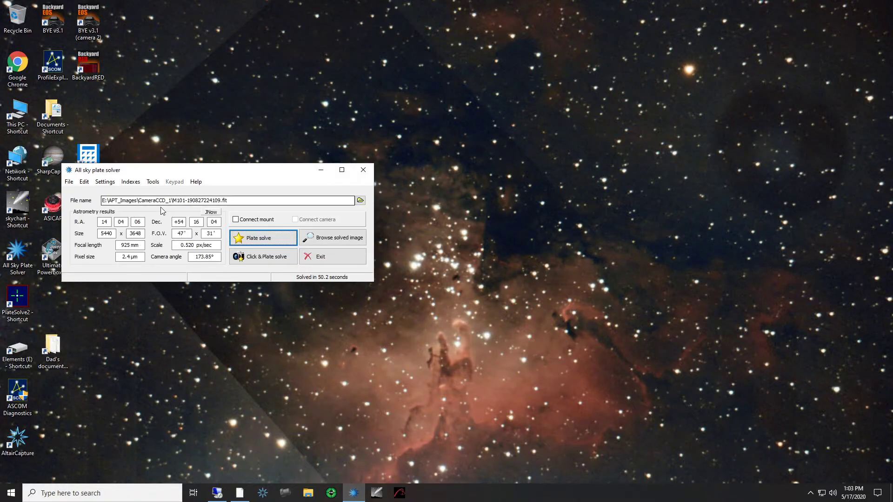
click(320, 170)
Open the Cartes du Ciel sky chart and bring the northern sky around Polaris into view.
click(377, 492)
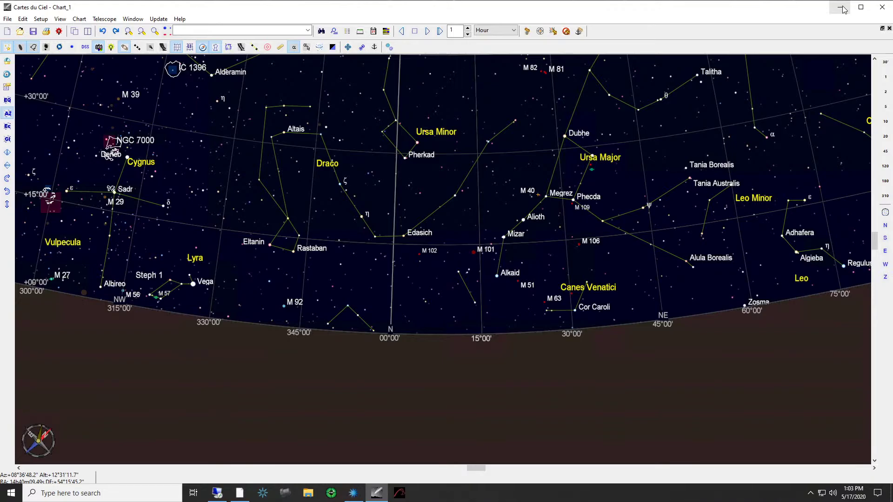
click(877, 7)
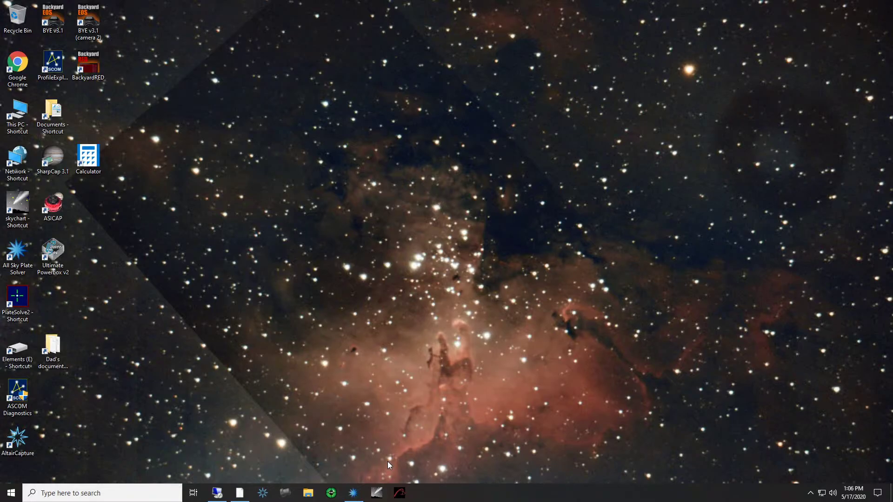
click(377, 492)
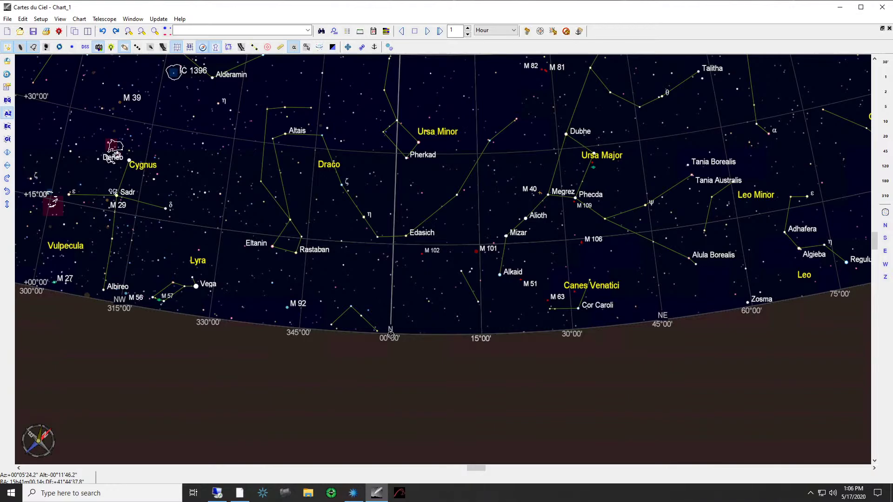
drag(388, 335, 388, 336)
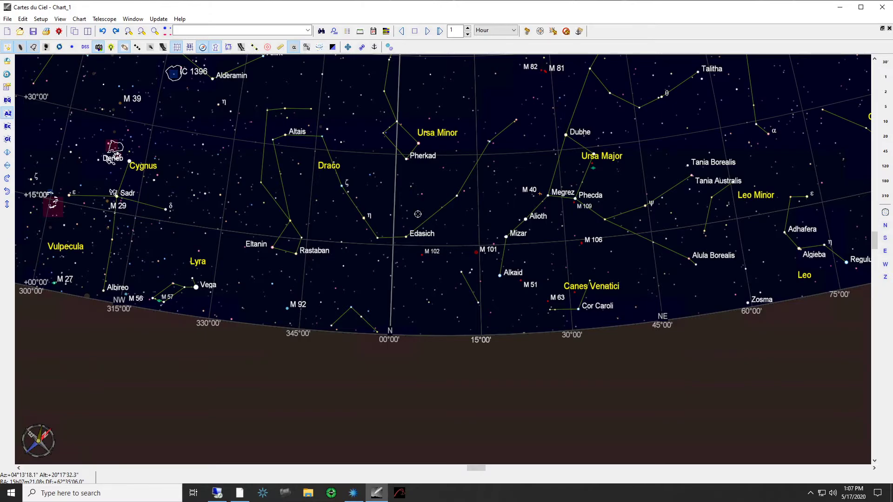
drag(405, 261, 427, 275)
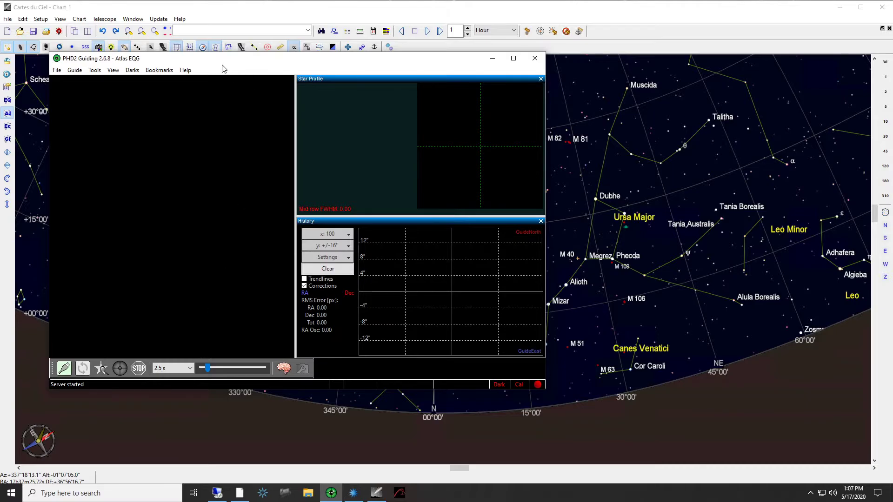
In PHD2 Guiding, connect the EQMOD ASCOM HEQ5/6 mount and the StarShoot Autoguider camera.
drag(223, 64, 263, 83)
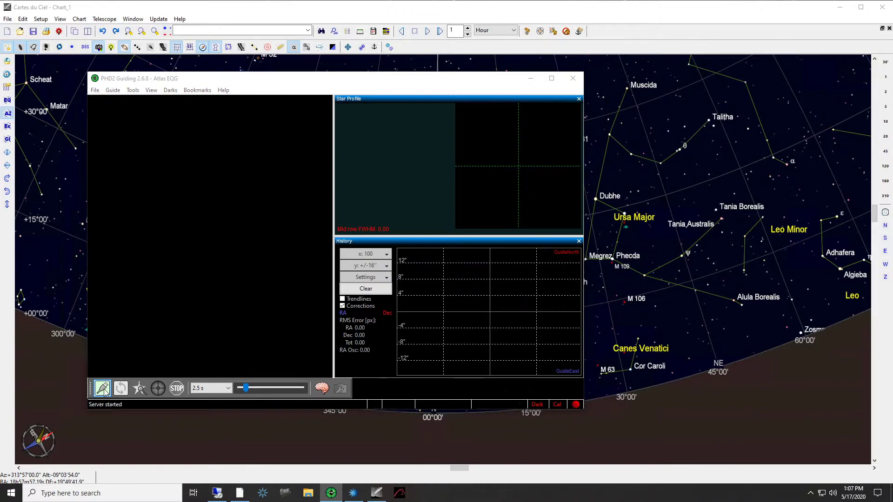
click(103, 389)
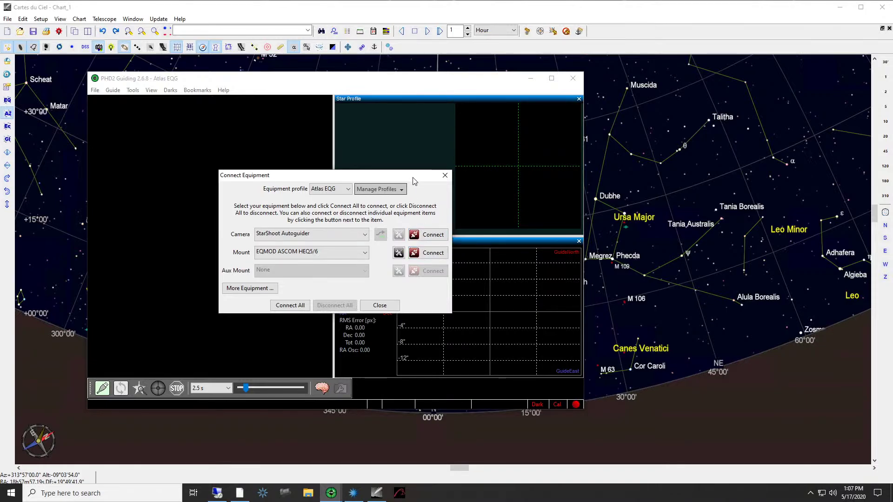
click(429, 254)
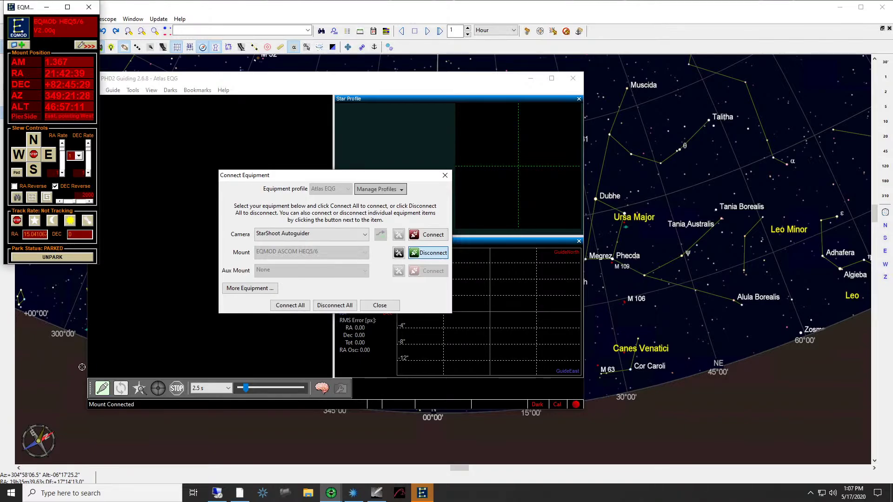
click(438, 237)
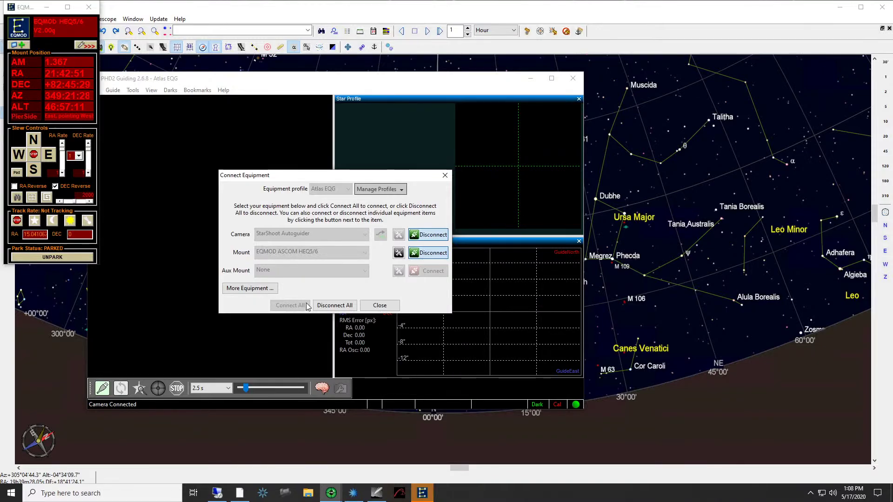
click(370, 305)
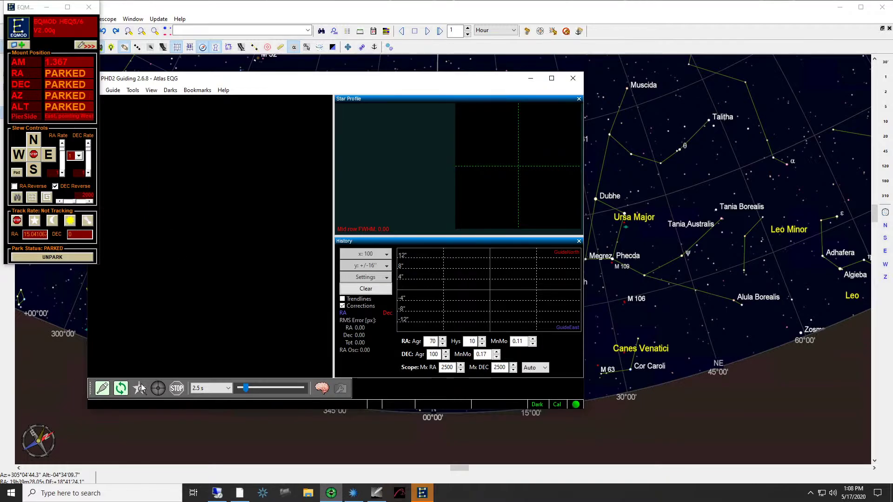
Start looping guide camera exposures, stop them once an image arrives, and minimize PHD2 Guiding.
click(121, 388)
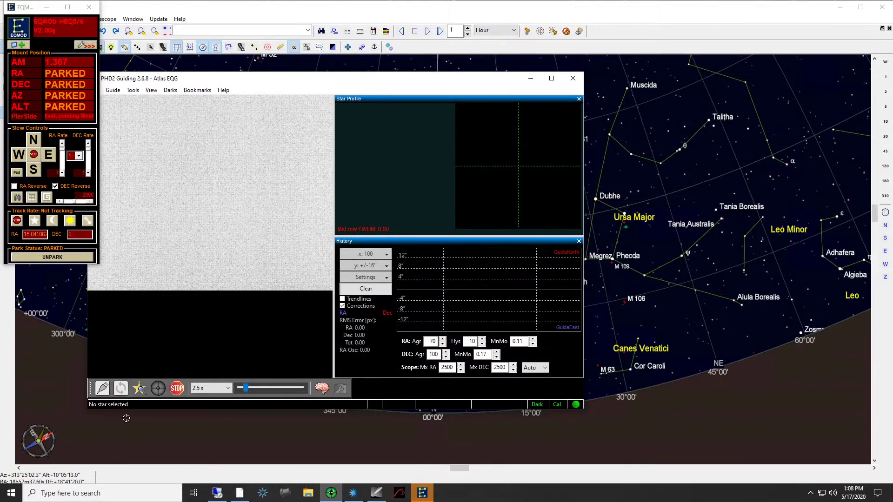
click(177, 390)
click(530, 79)
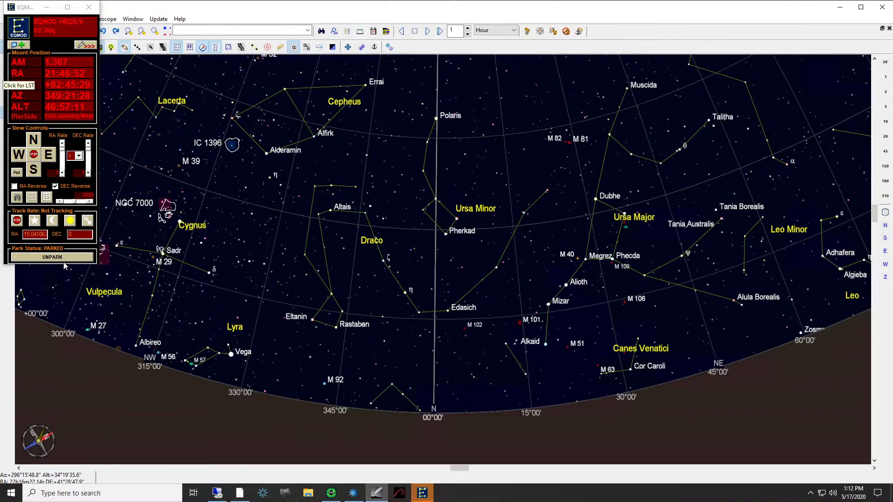
click(332, 495)
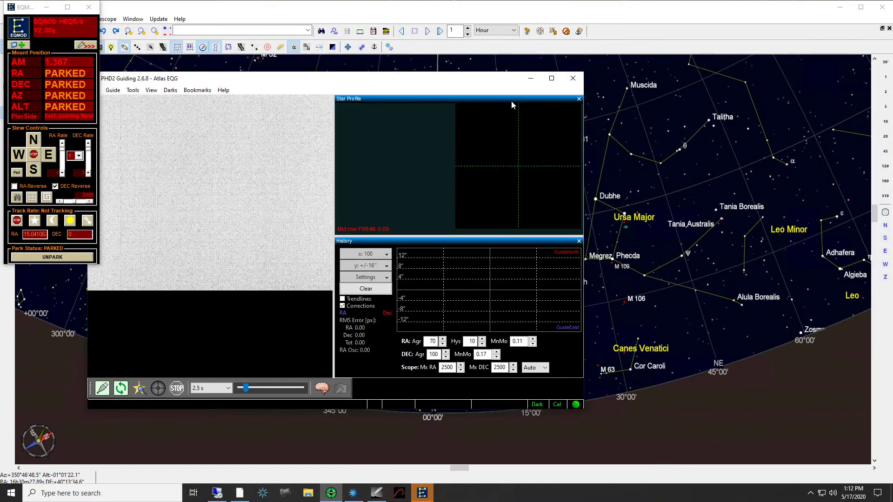
click(530, 78)
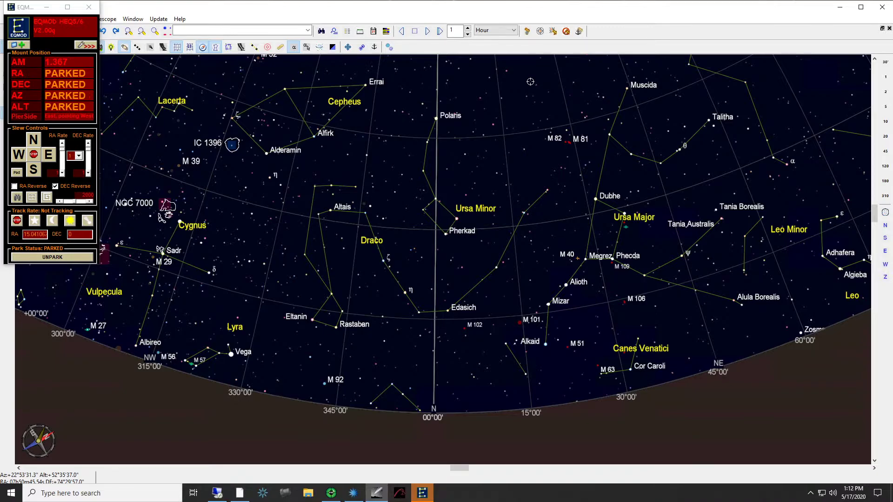
mouse_move(353, 497)
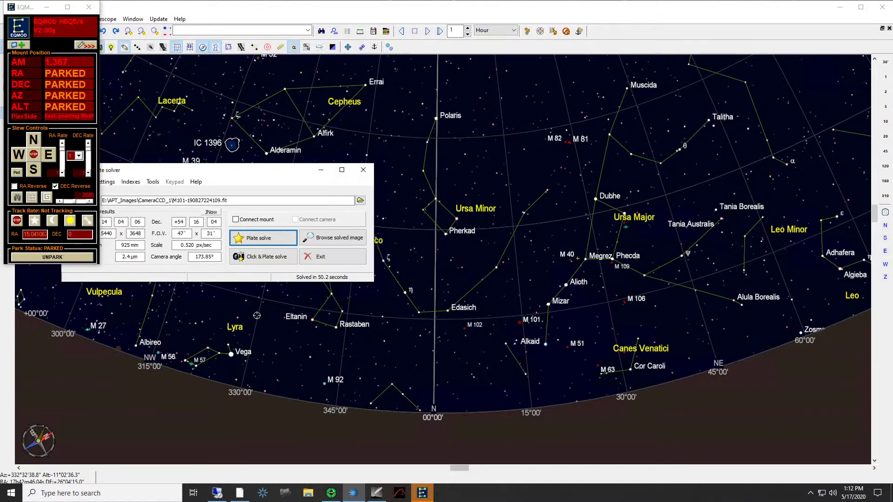
drag(166, 173, 194, 204)
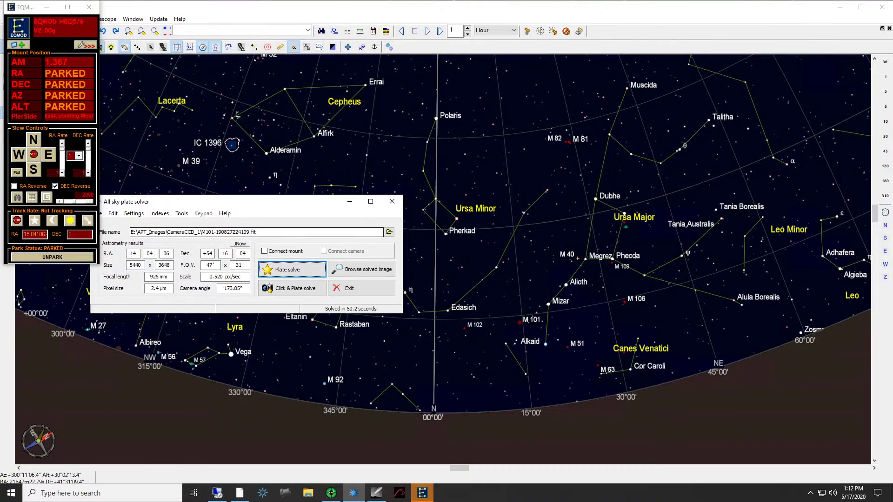
click(349, 204)
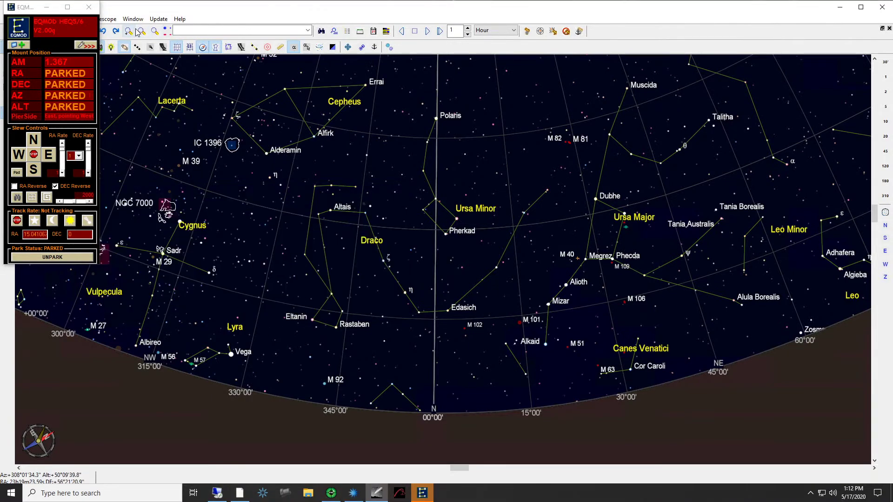
Connect Cartes du Ciel to the mount through the EQMOD.Telescope ASCOM driver and minimize the connection window.
click(114, 19)
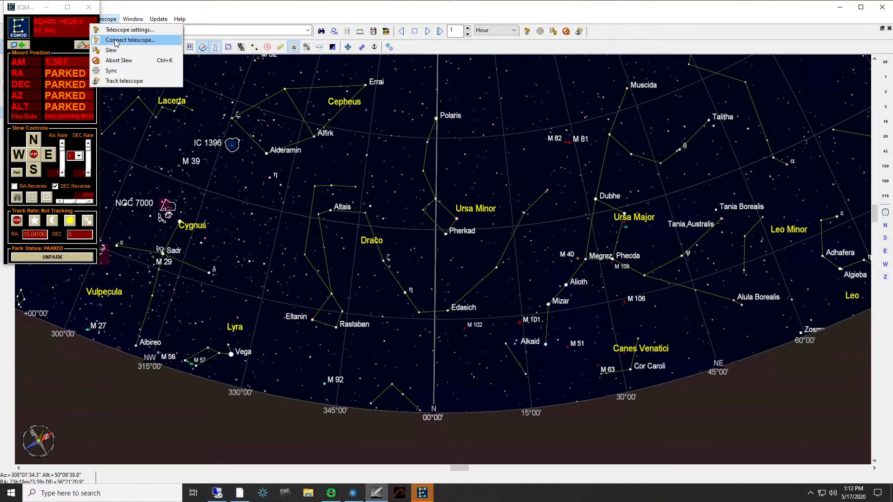
click(116, 40)
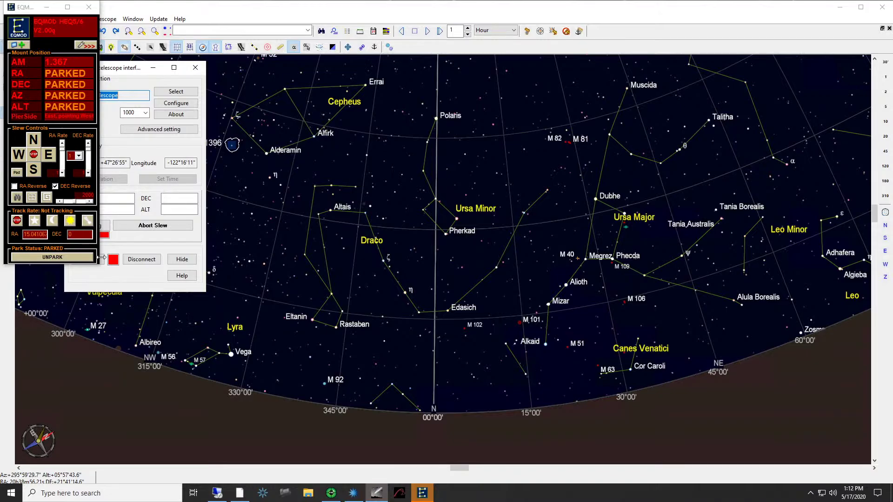
drag(128, 70, 154, 81)
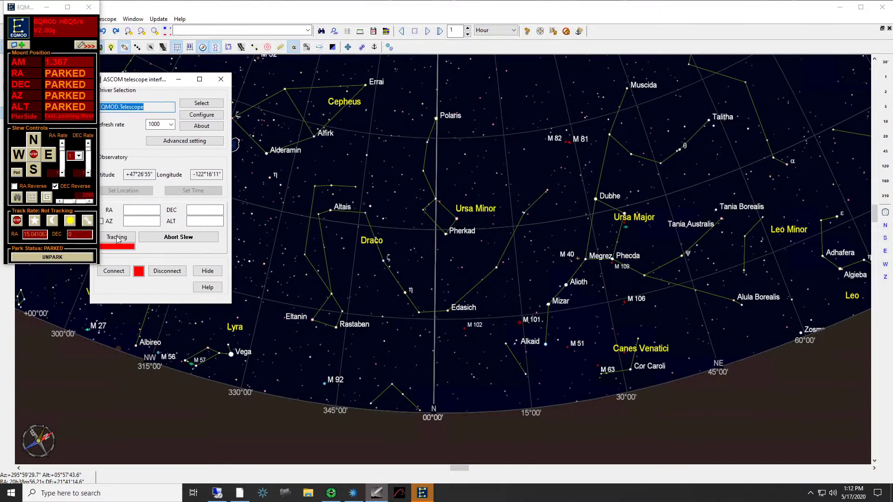
click(114, 271)
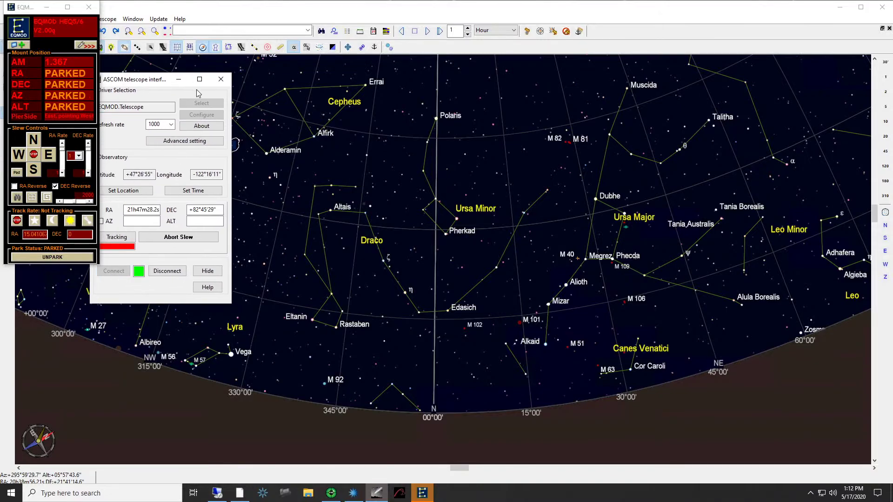
click(178, 79)
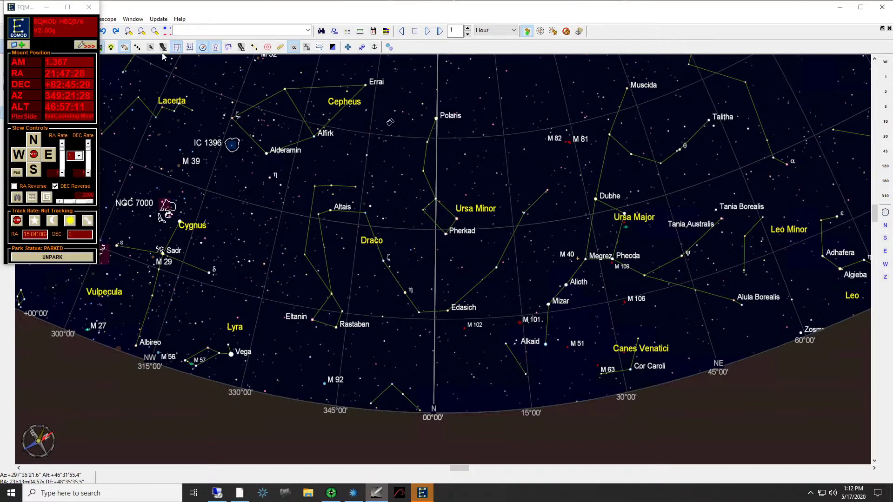
Make the sky chart track the telescope and unpark the mount in EQMOD.
click(116, 19)
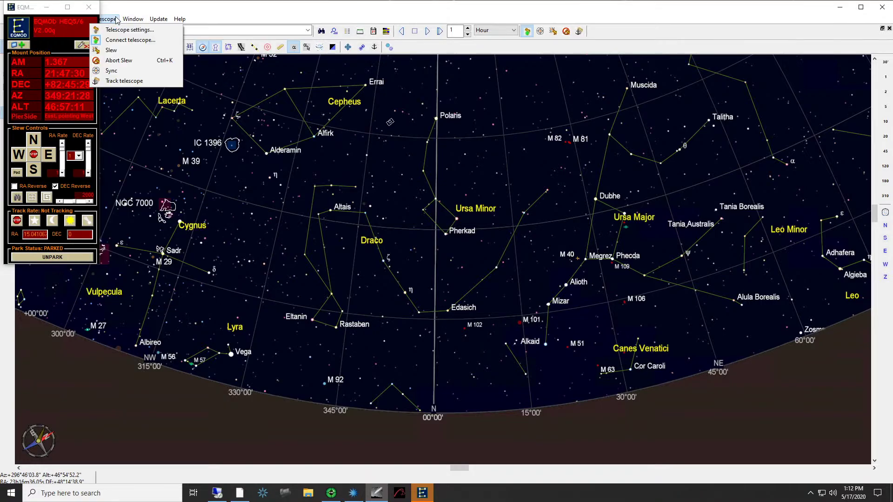
click(118, 80)
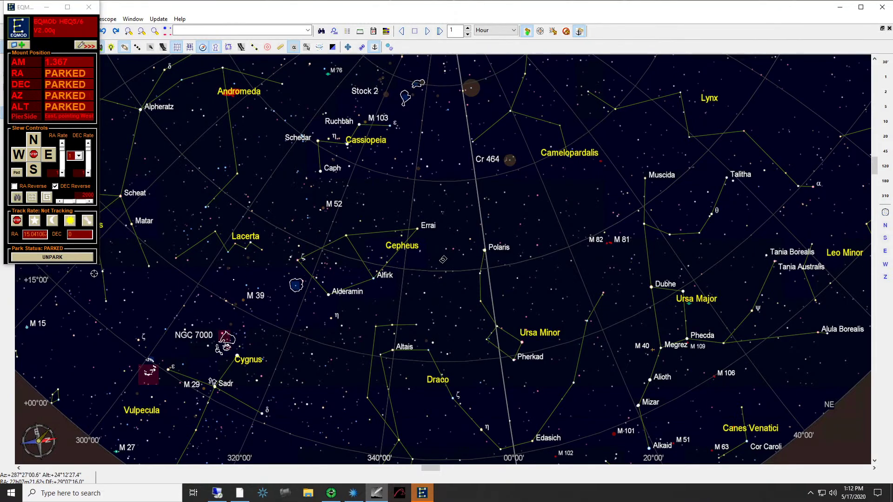
click(52, 257)
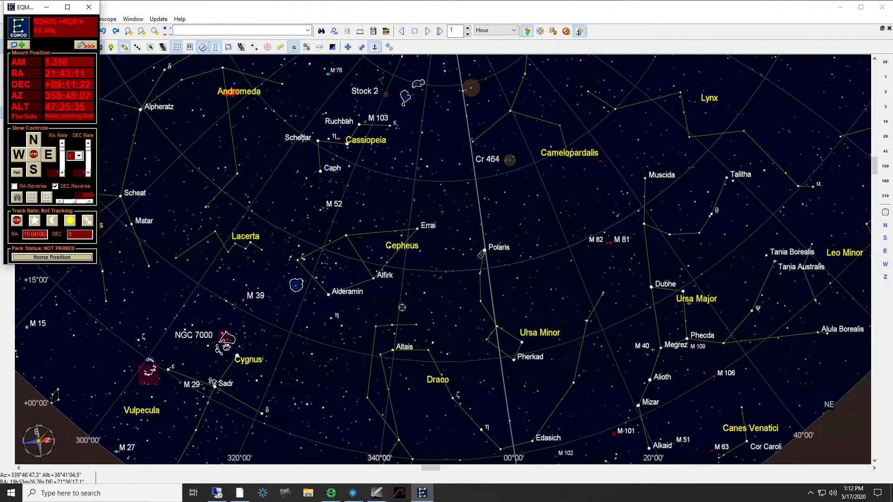
Turn off telescope tracking in the sky chart and park the mount at its home position.
click(393, 381)
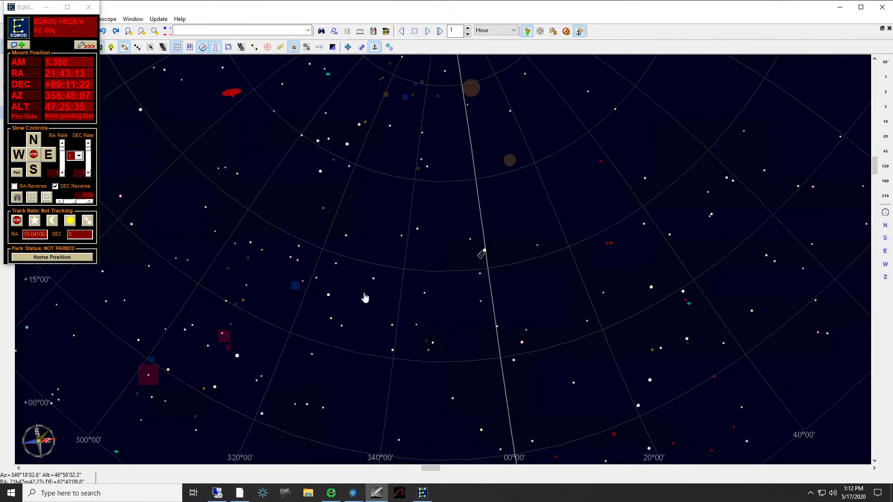
click(108, 18)
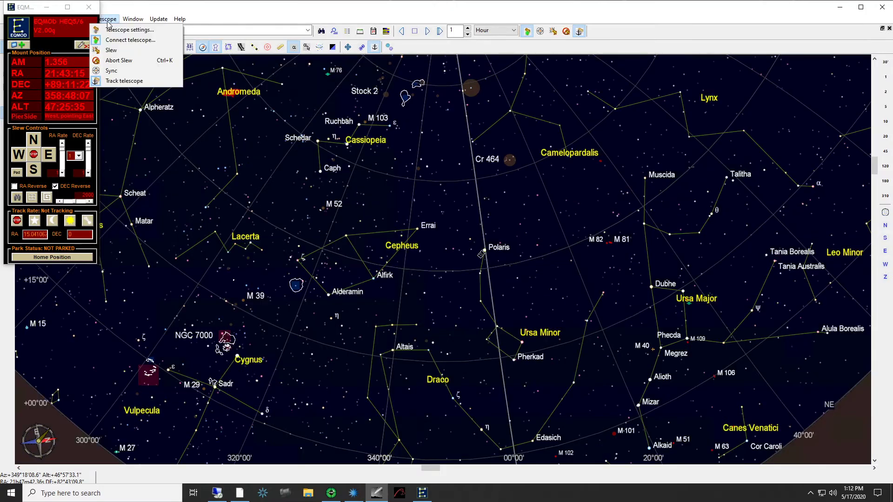
click(117, 80)
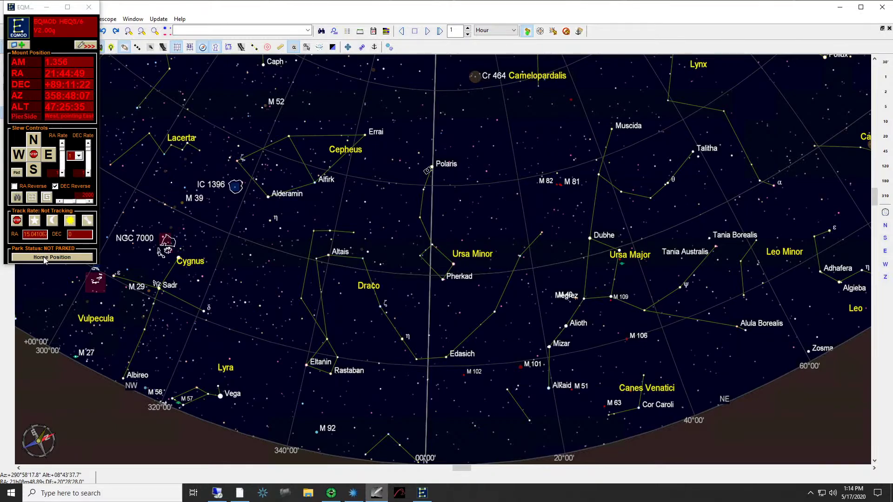
click(44, 257)
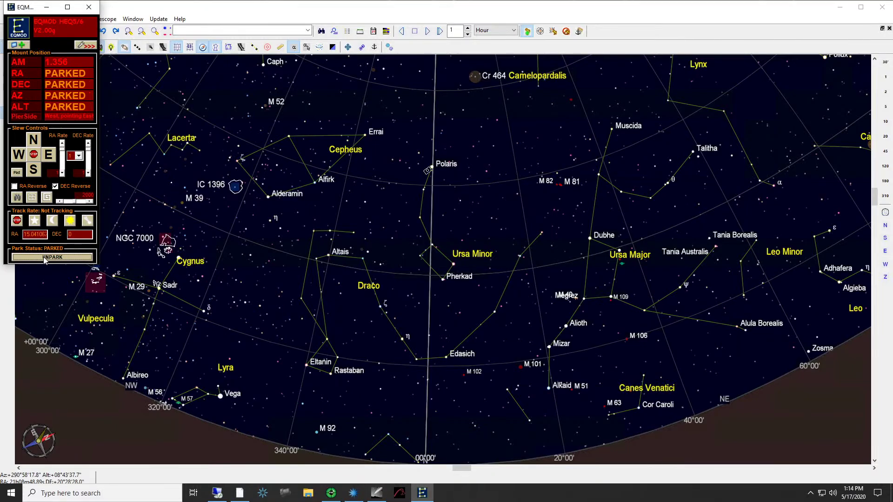
Minimize the EQMOD mount control and switch back to PHD2 Guiding.
click(46, 8)
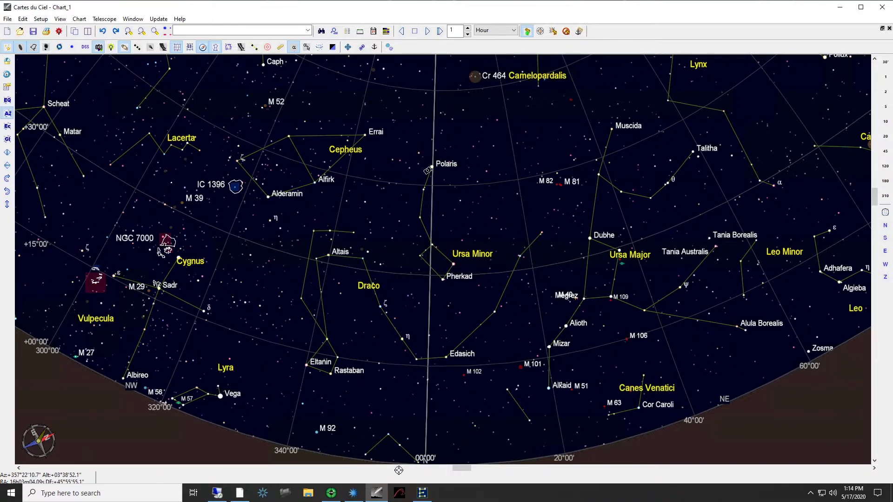
mouse_move(420, 498)
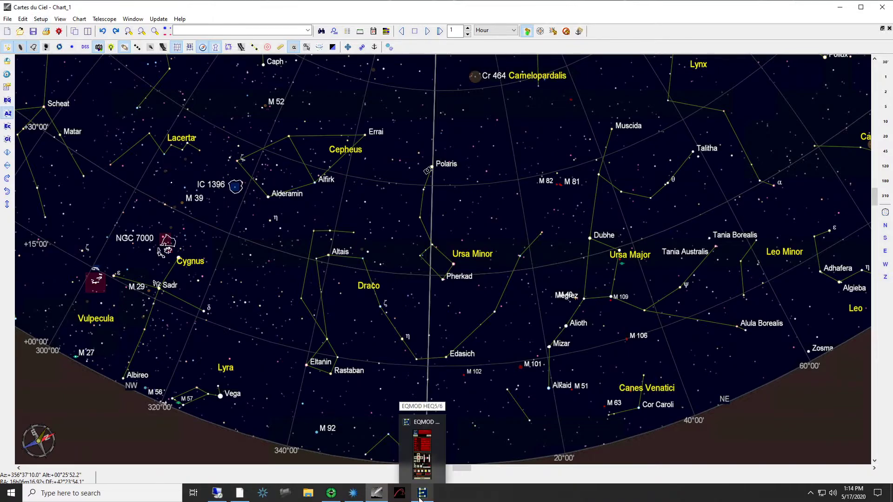
click(331, 496)
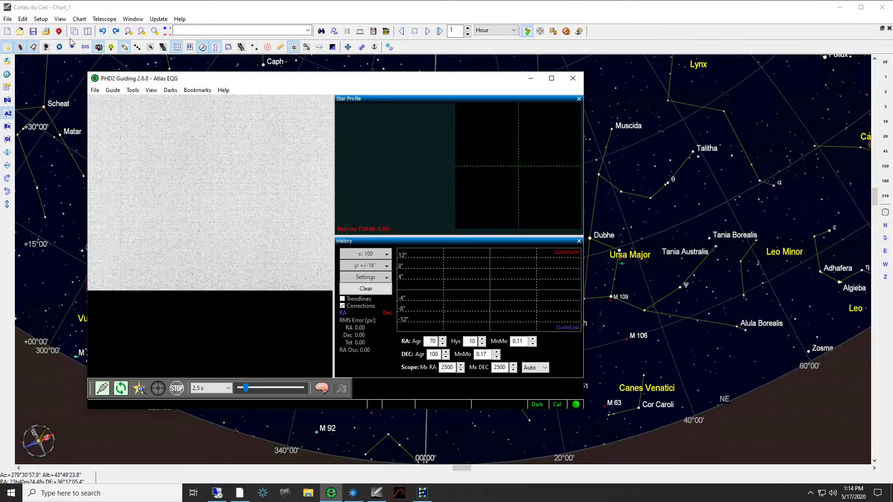
Disconnect the StarShoot Autoguider camera and the EQMOD ASCOM HEQ5/6 mount in PHD2 Guiding and minimize it.
click(95, 91)
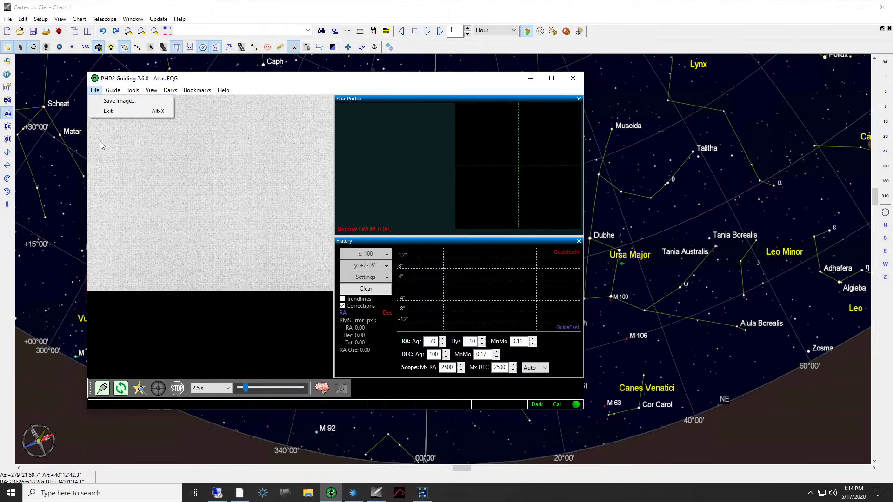
click(102, 388)
click(103, 388)
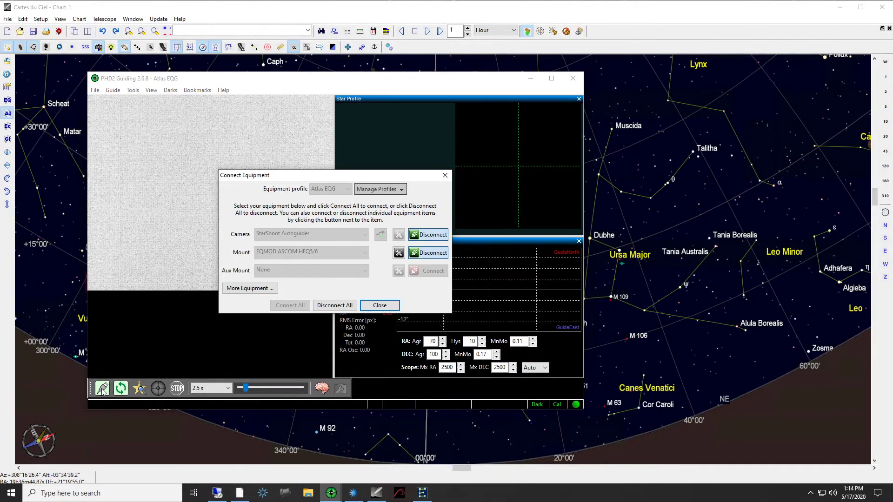
click(431, 238)
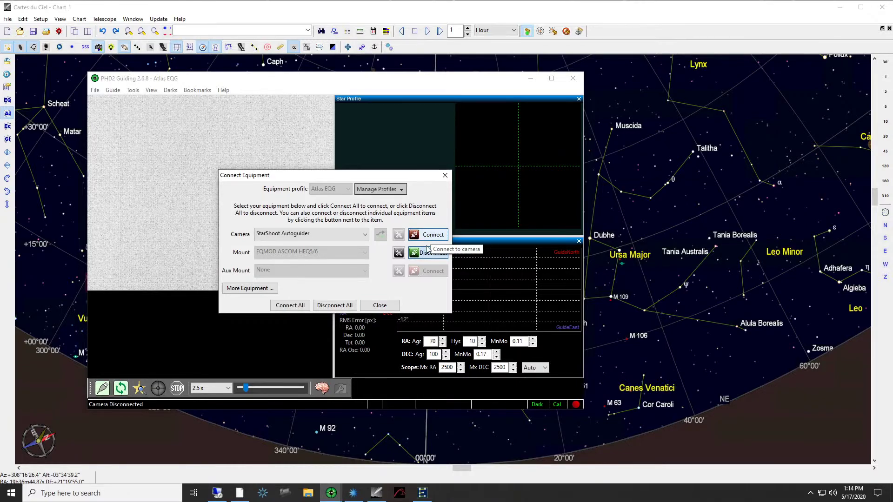
click(420, 254)
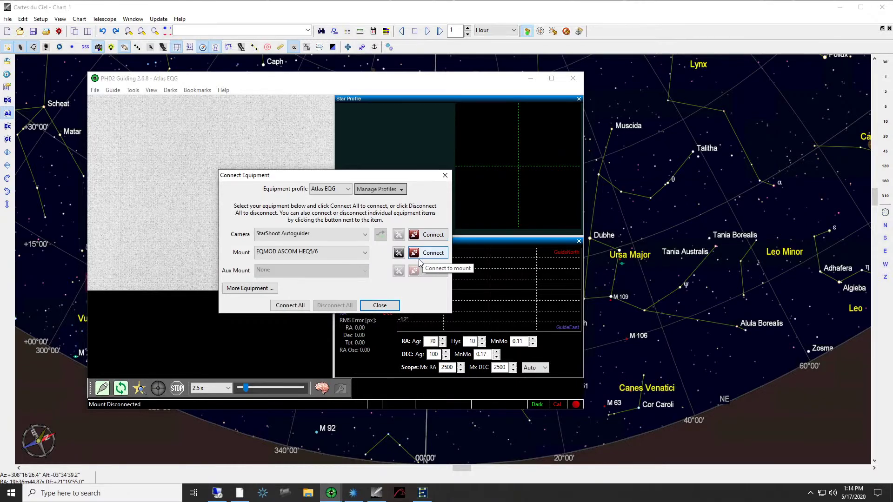
click(377, 305)
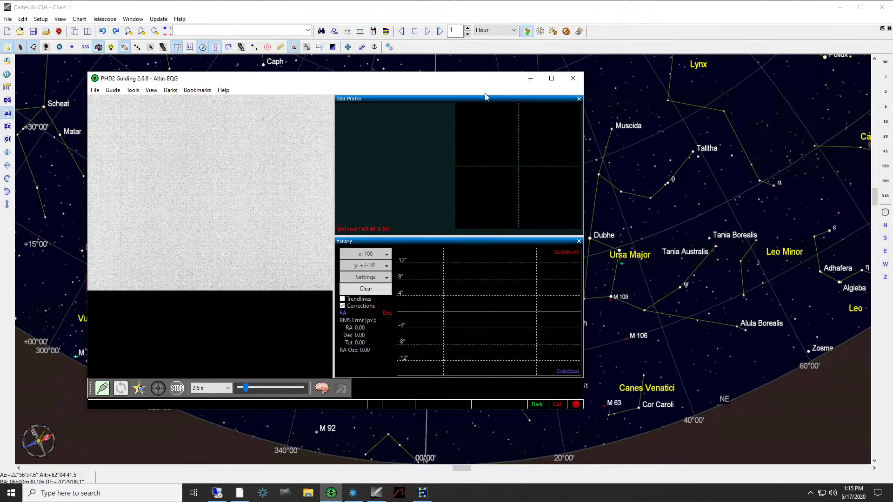
click(530, 78)
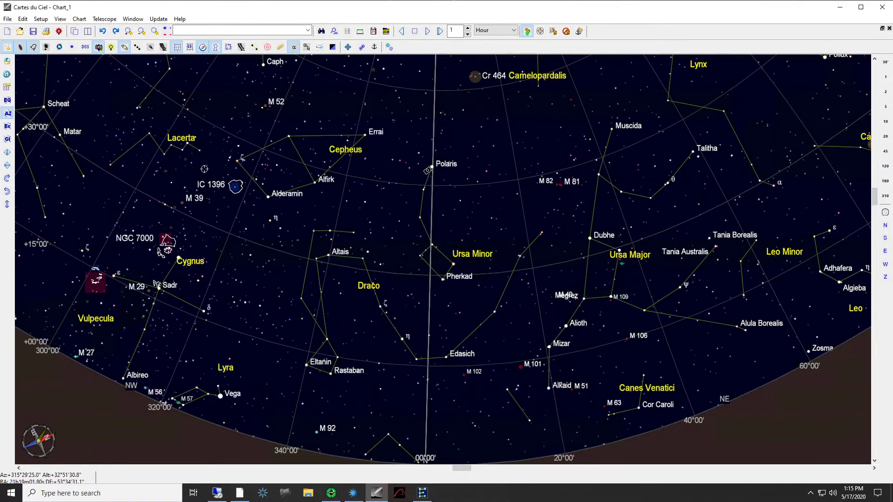
Restore the minimized ASCOM telescope interface, disconnect Cartes du Ciel from the EQMOD.Telescope mount and close the connection window.
click(80, 19)
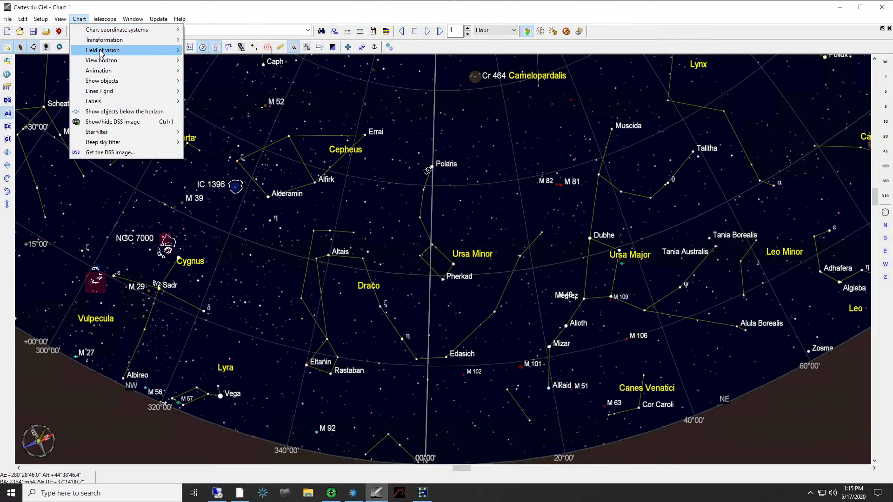
mouse_move(103, 22)
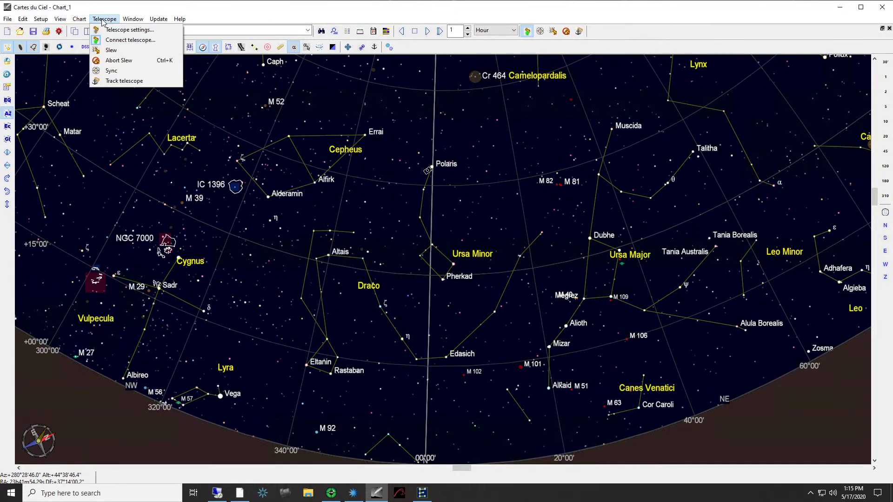
click(112, 42)
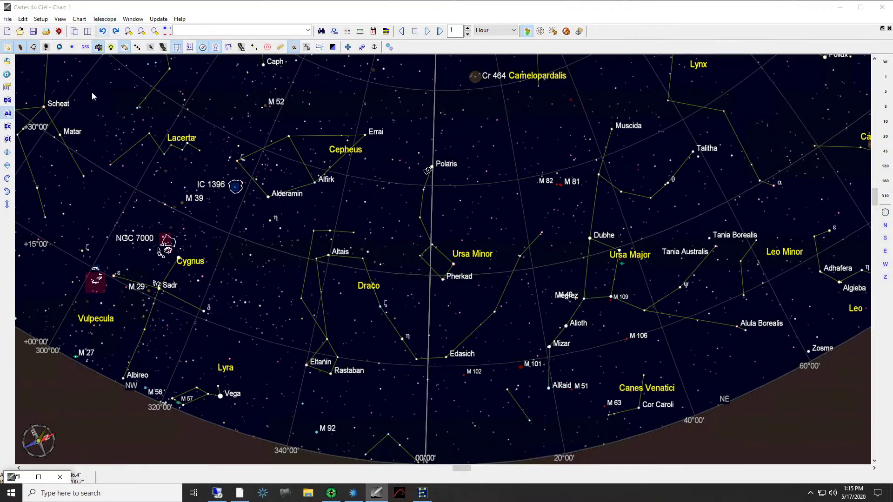
click(39, 477)
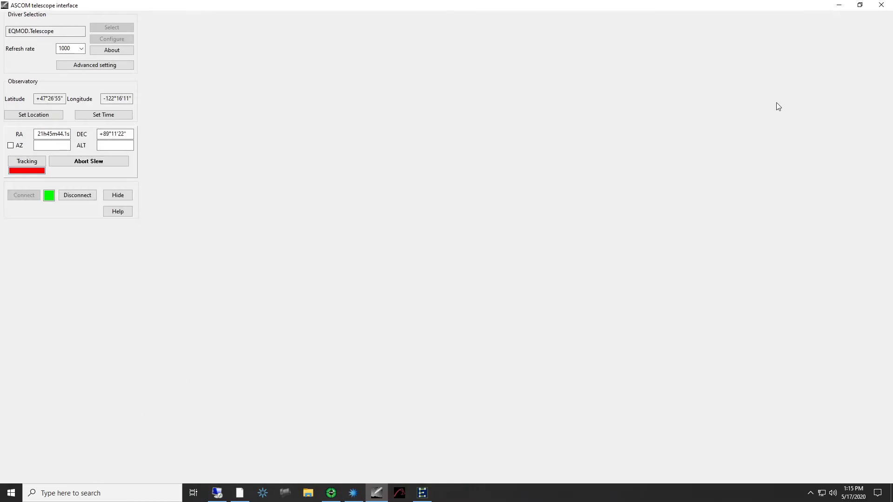
click(859, 4)
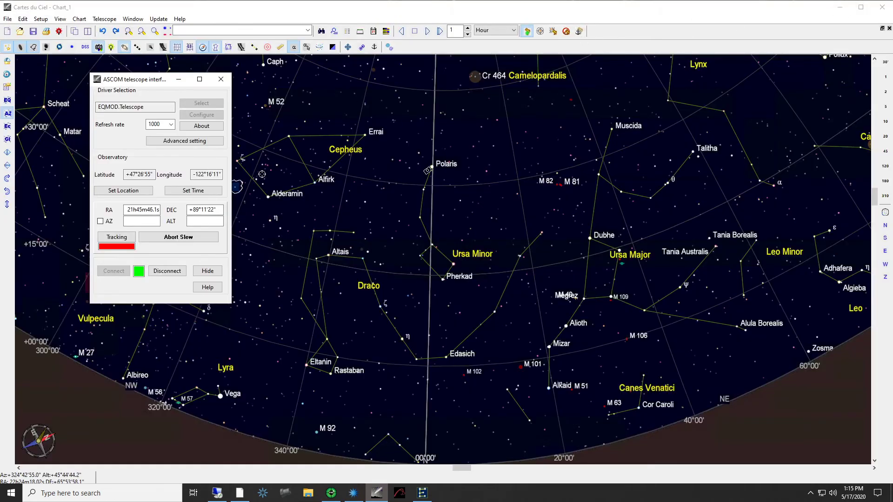
click(161, 271)
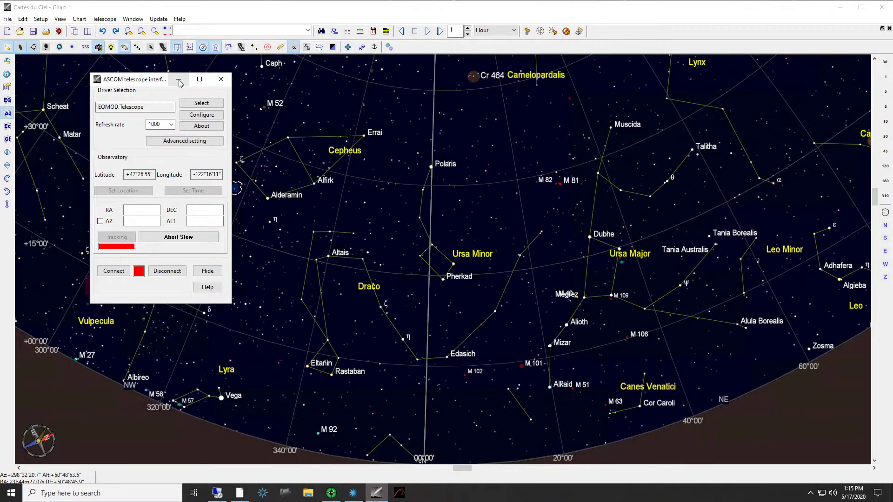
click(220, 79)
Review the observatory's location, altitude and time zone settings and close them without changes.
mouse_move(314, 2)
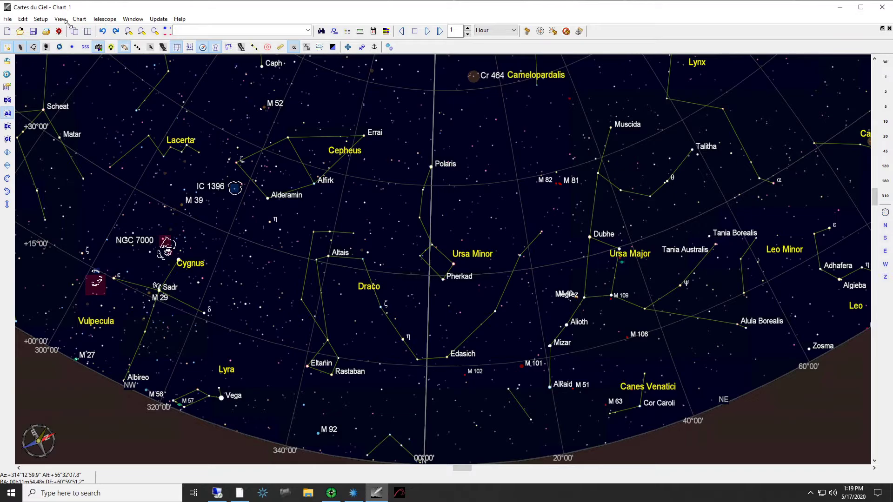
click(41, 20)
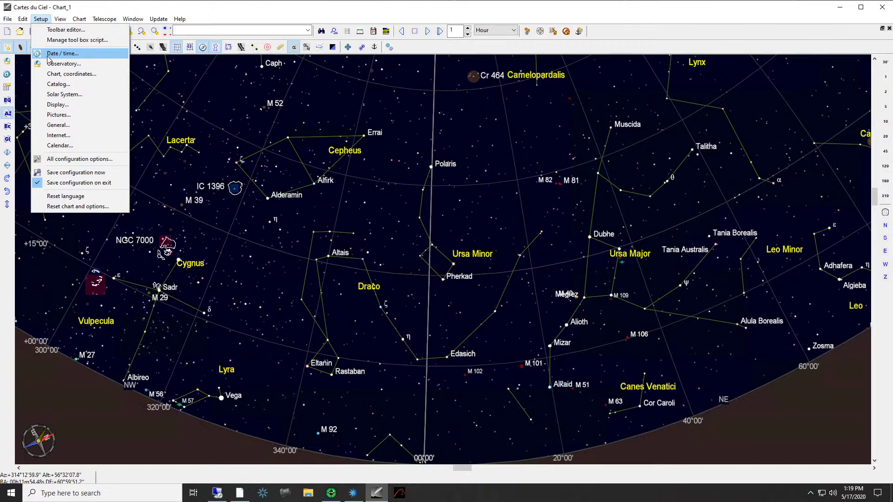
click(60, 63)
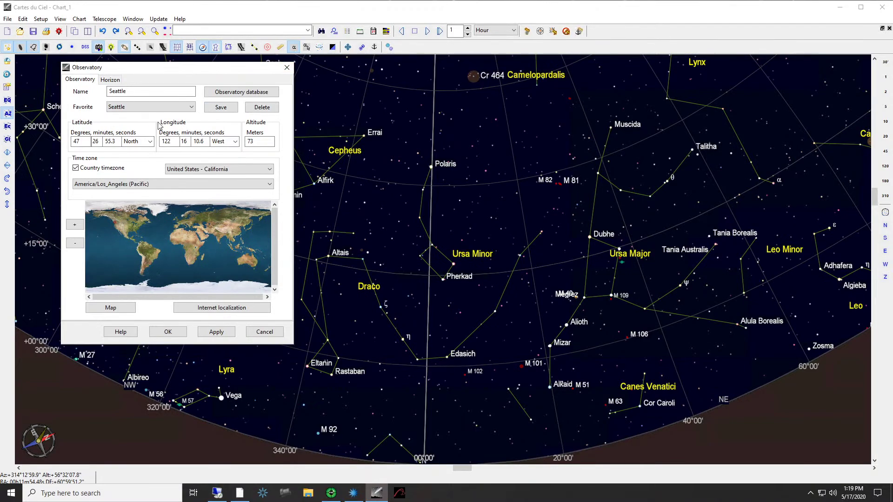
click(287, 68)
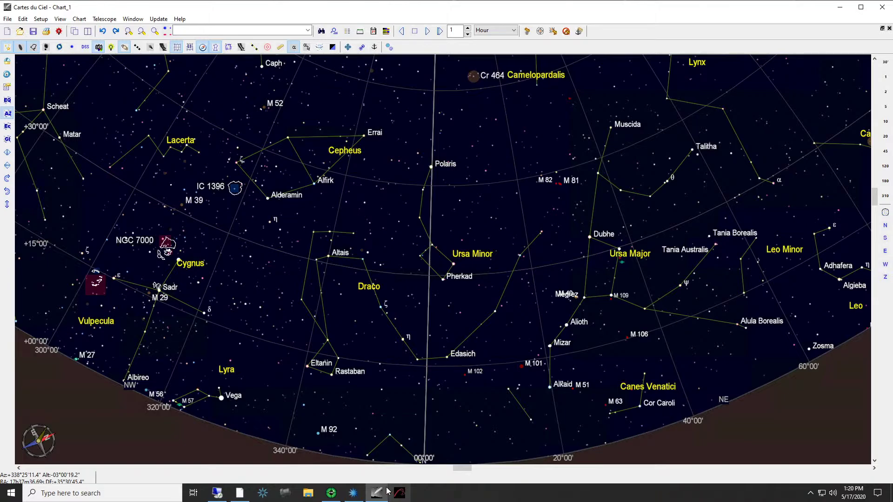
mouse_move(370, 497)
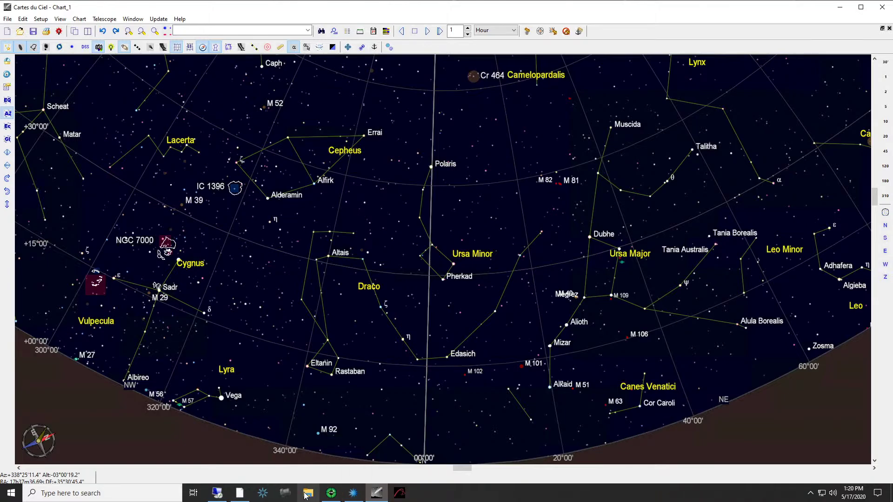
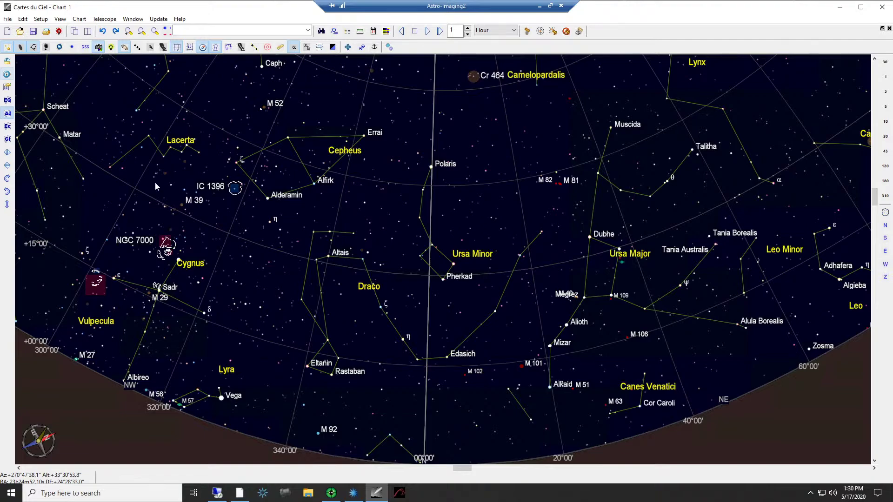
Close Cartes du Ciel, select the All Sky Plate Solver shortcut on the desktop and relaunch Cartes du Ciel.
click(881, 11)
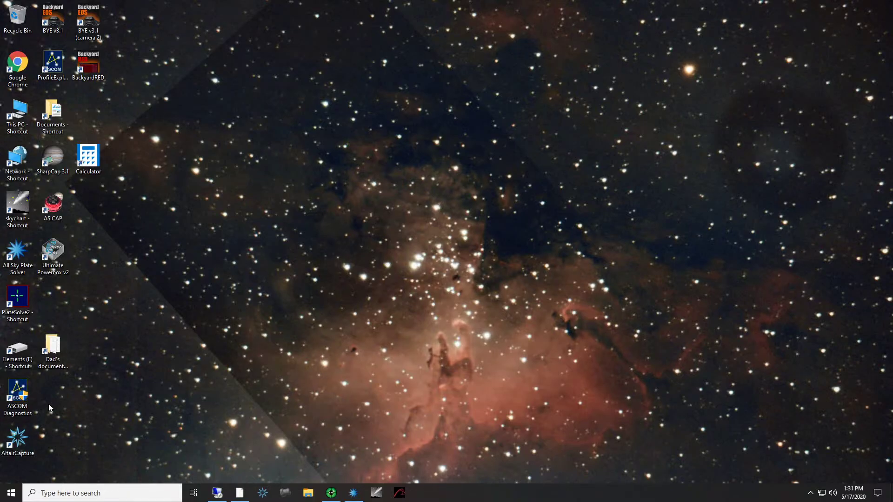
drag(18, 253, 33, 292)
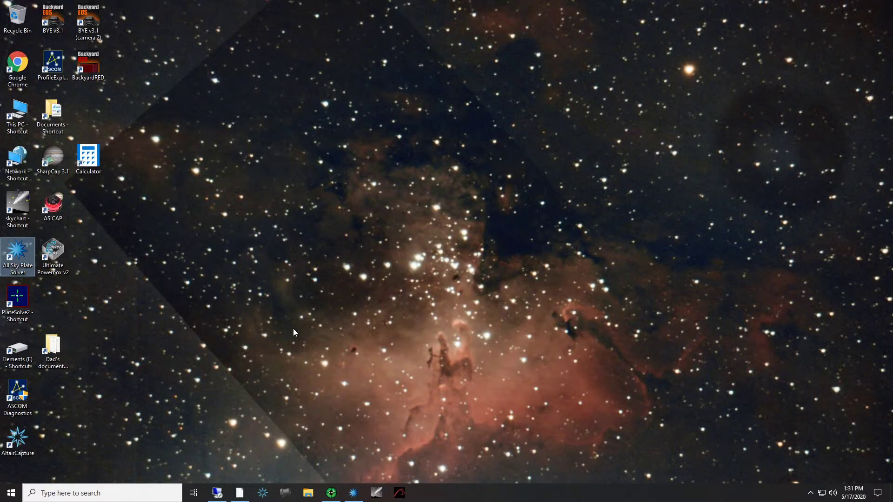
click(376, 495)
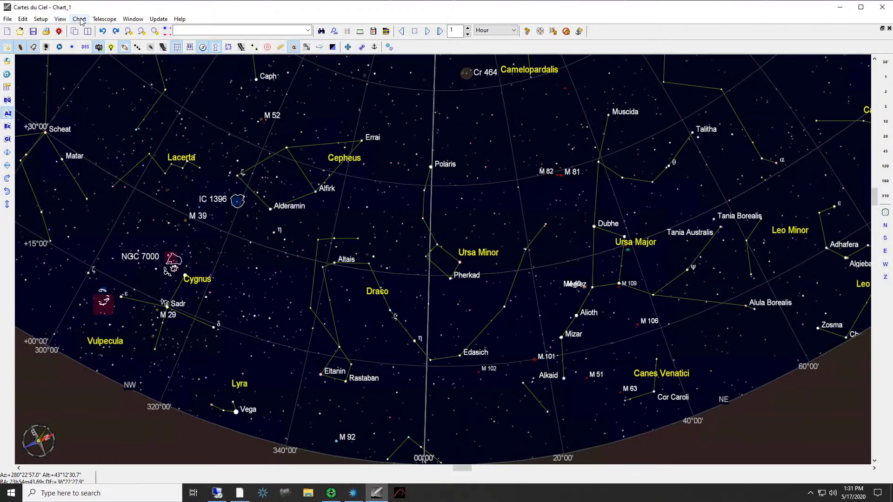
Examine the EQMOD ASCOM HEQ5/6 driver's setup properties from the telescope connection, accept them and close the telescope windows.
click(102, 21)
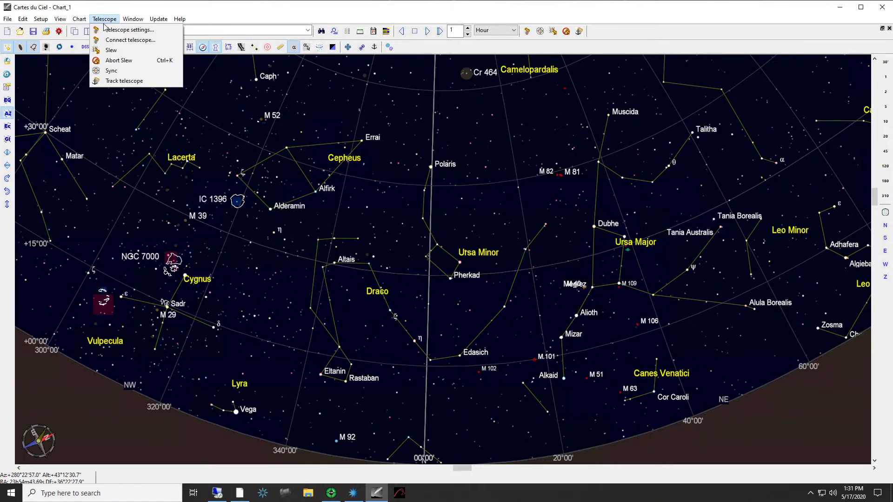
click(117, 41)
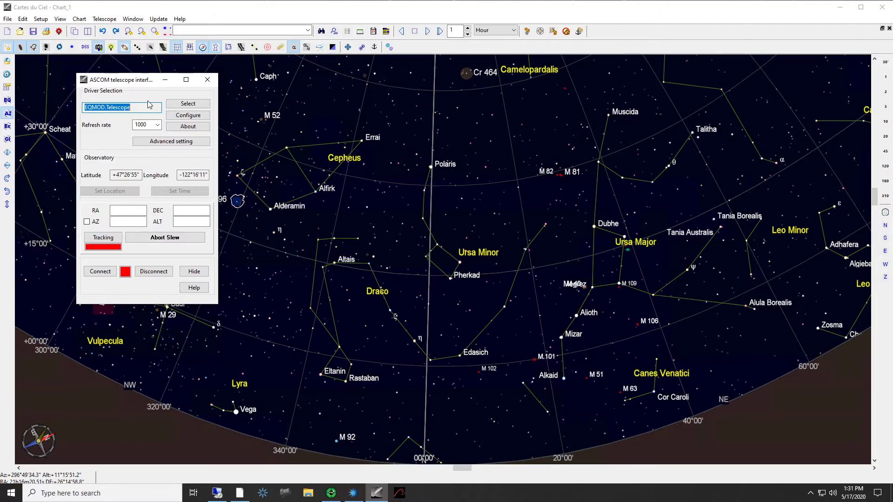
click(178, 104)
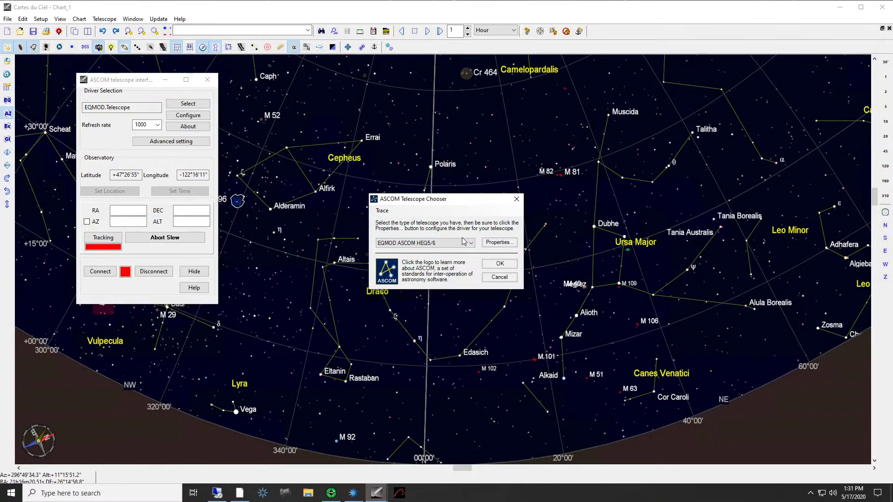
click(496, 246)
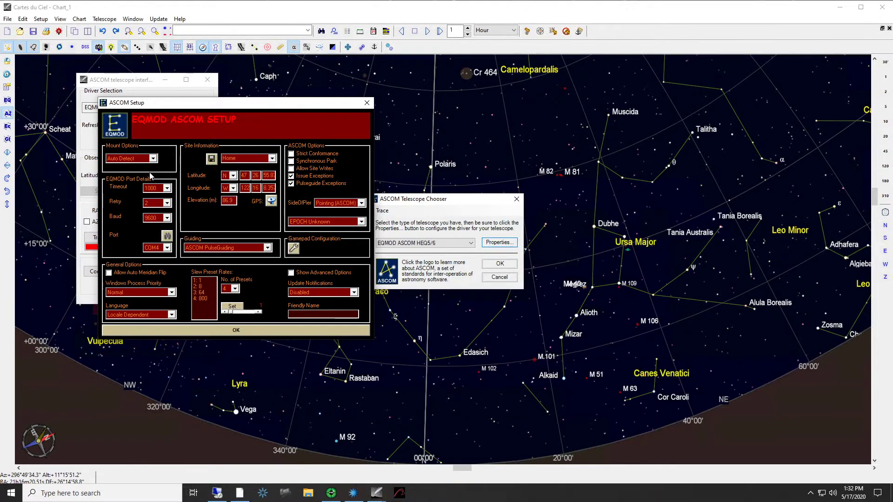
click(231, 329)
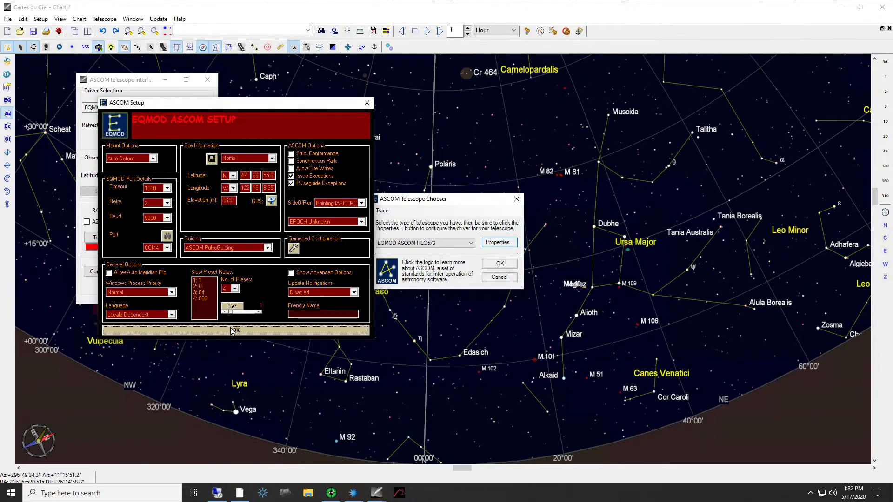
click(231, 328)
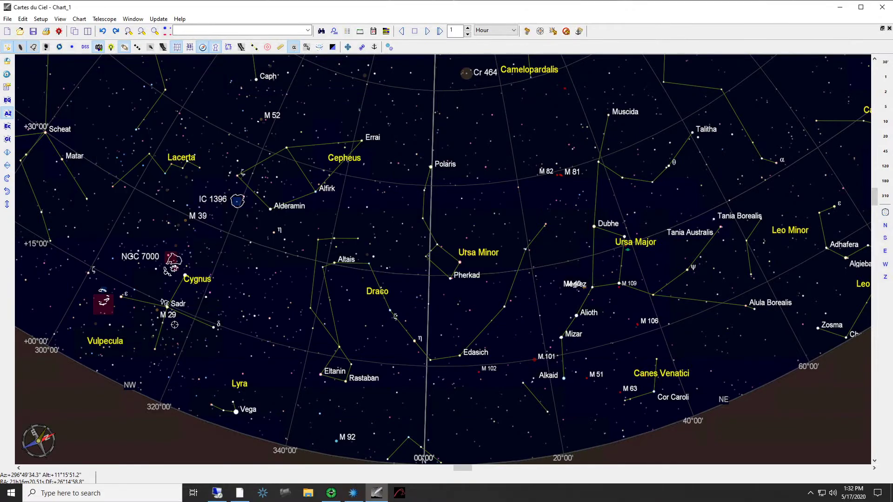
mouse_move(353, 492)
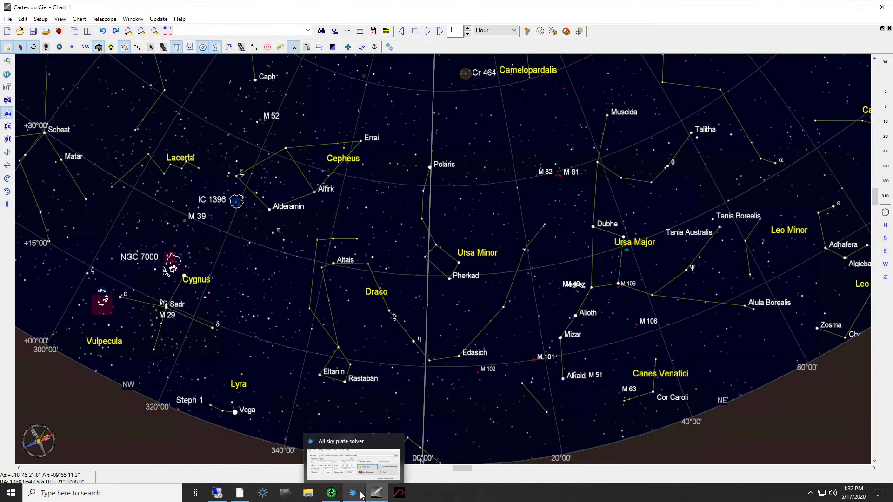
mouse_move(375, 468)
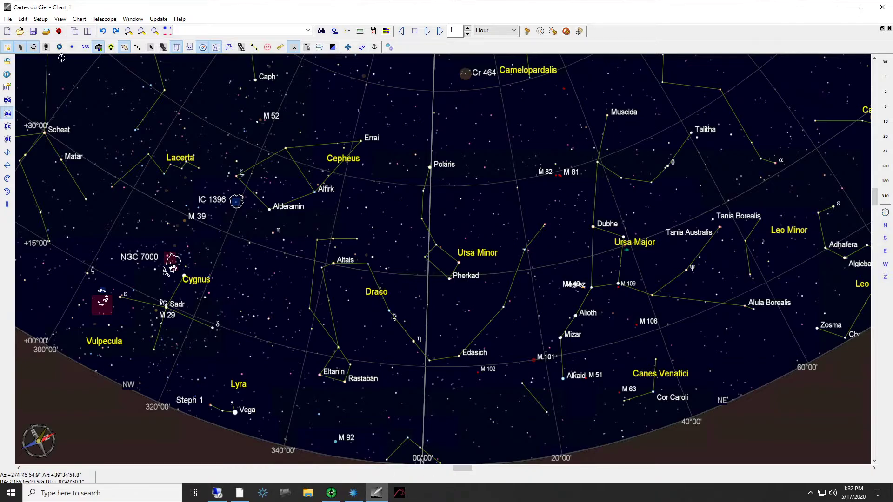
Connect the sky chart to the mount through the EQMOD.Telescope driver and unpark it, leaving the EQMOD control minimized.
click(104, 18)
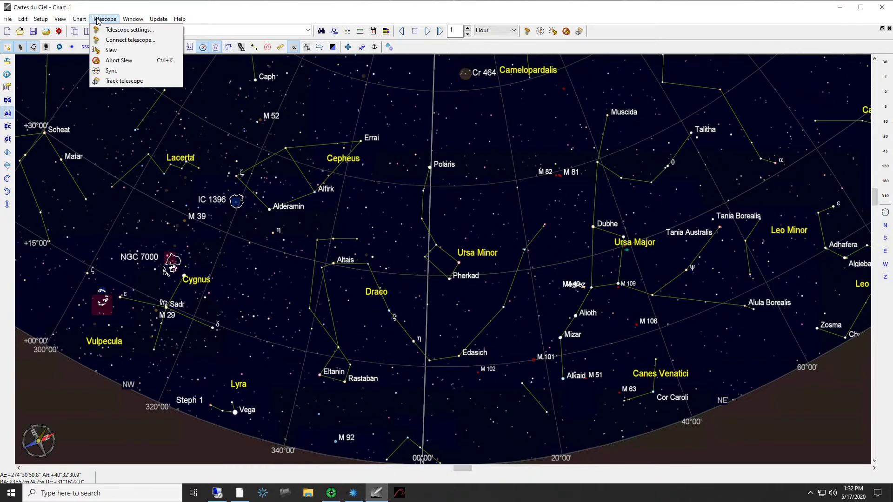
click(117, 41)
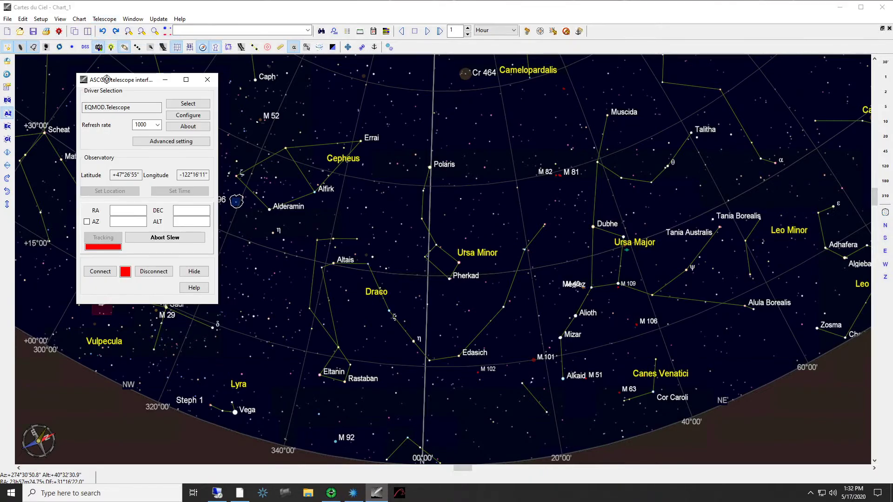
click(99, 272)
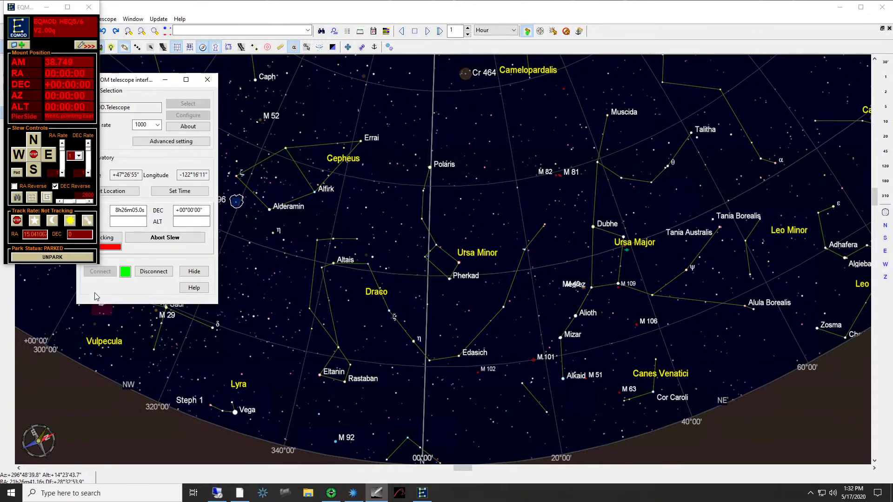
click(207, 81)
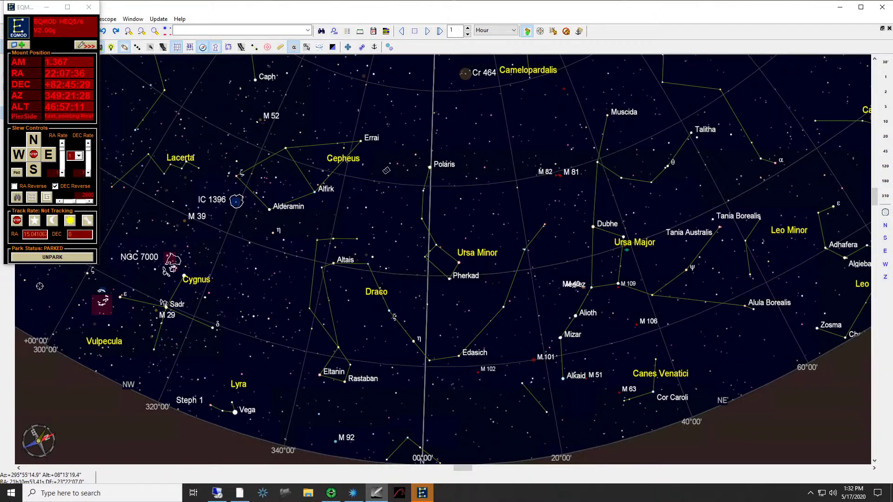
click(50, 258)
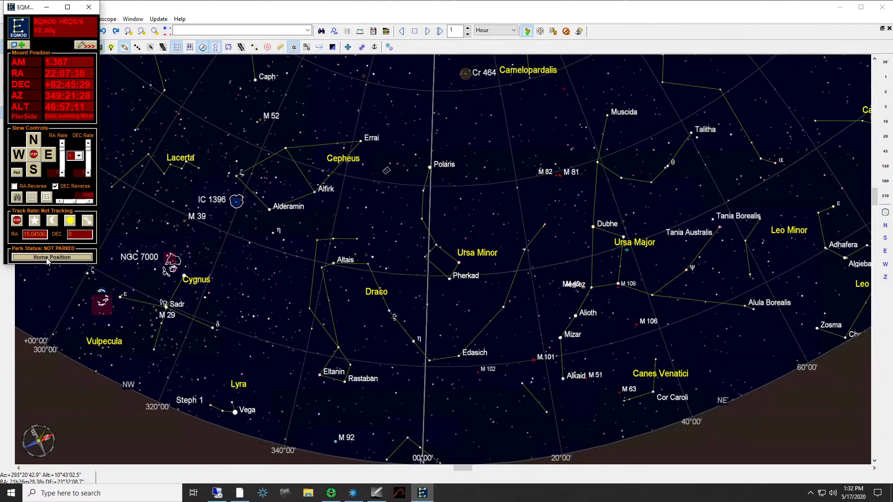
click(46, 7)
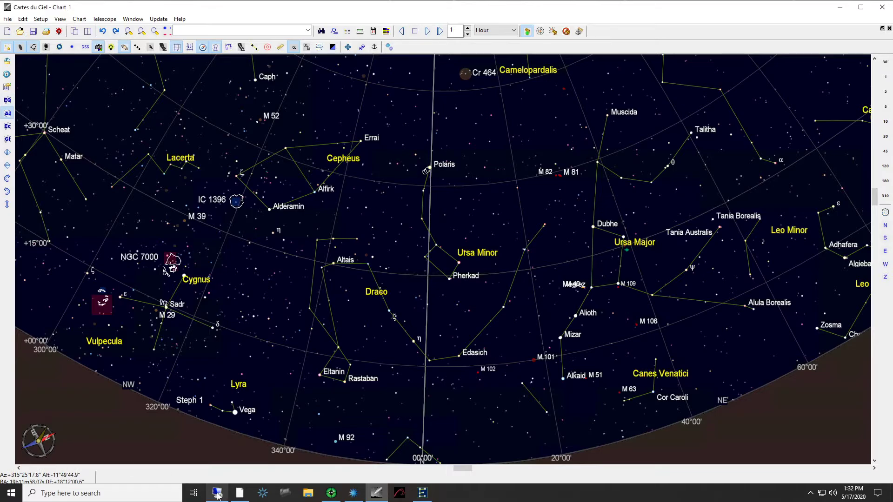
Slew the telescope to Mizar from the sky chart and check its pointing in the remote desktop camera view, leaving that view minimized.
mouse_move(217, 496)
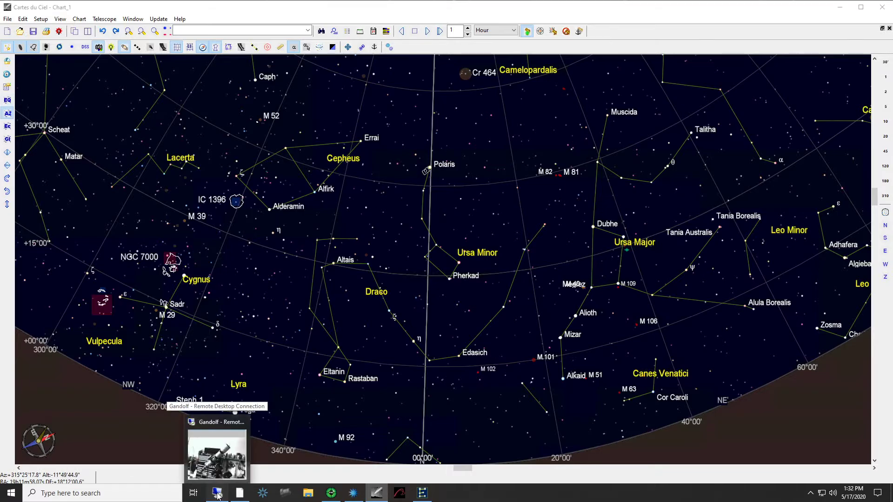
click(217, 495)
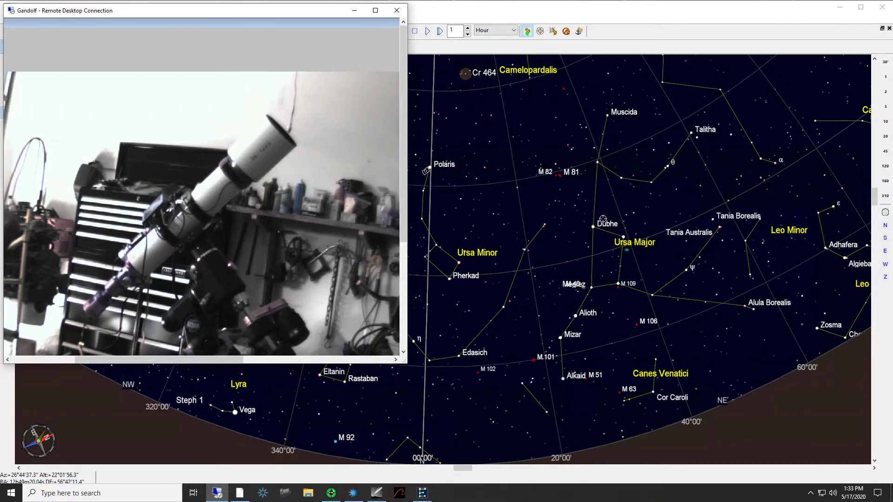
right_click(559, 338)
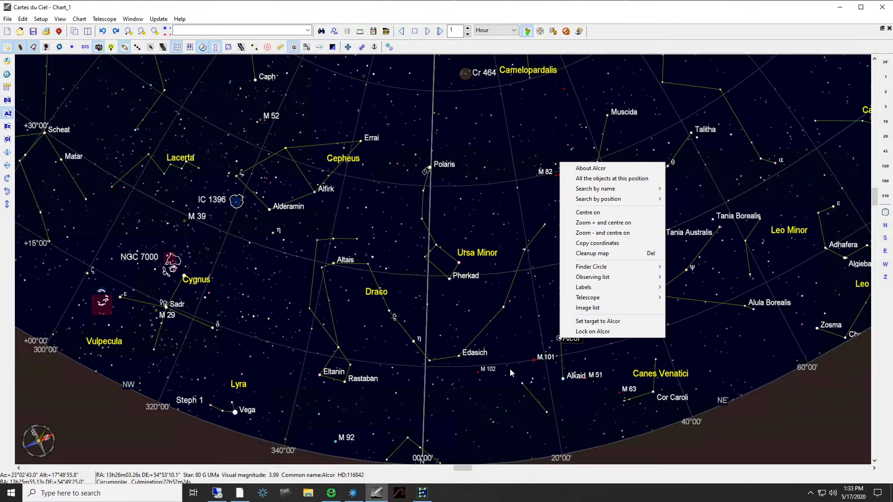
click(538, 342)
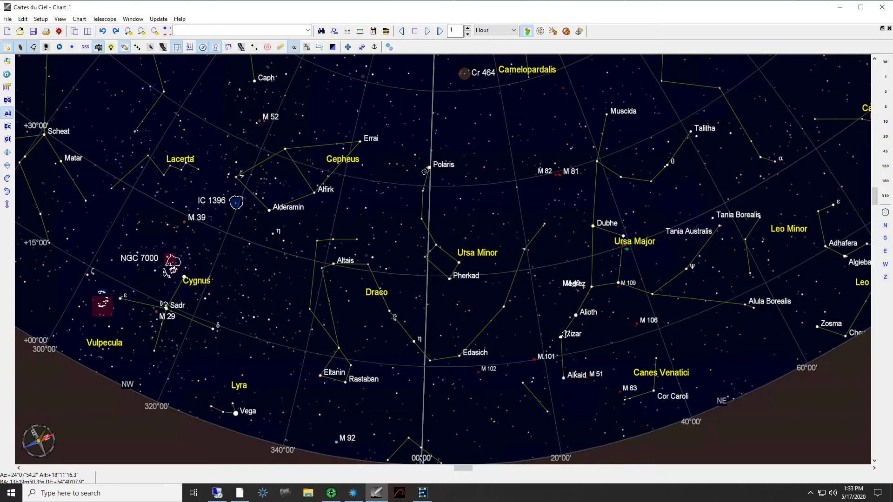
right_click(560, 338)
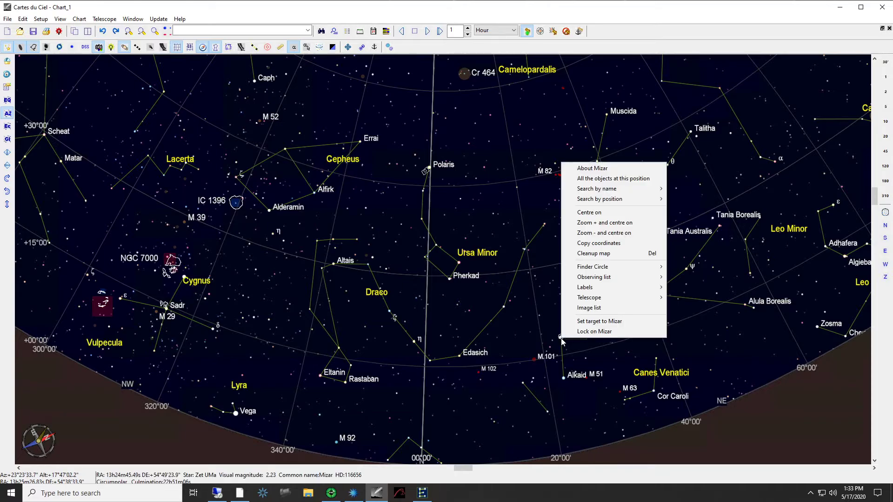
mouse_move(606, 298)
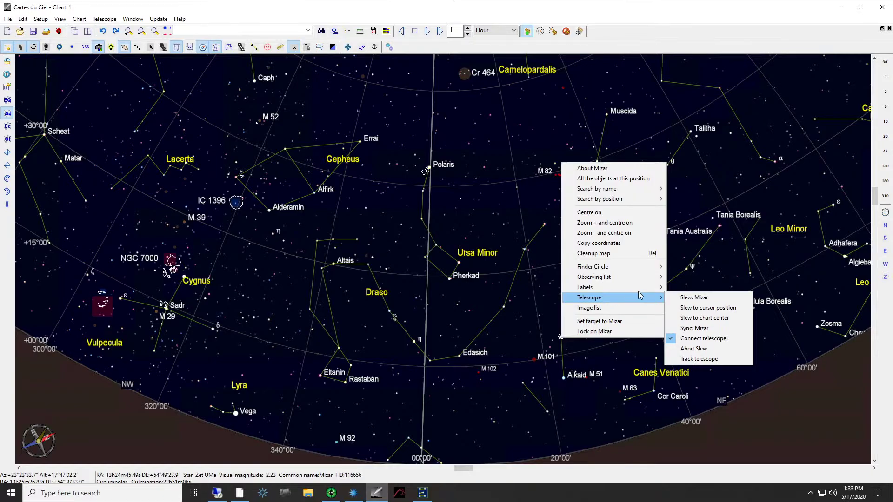
click(674, 298)
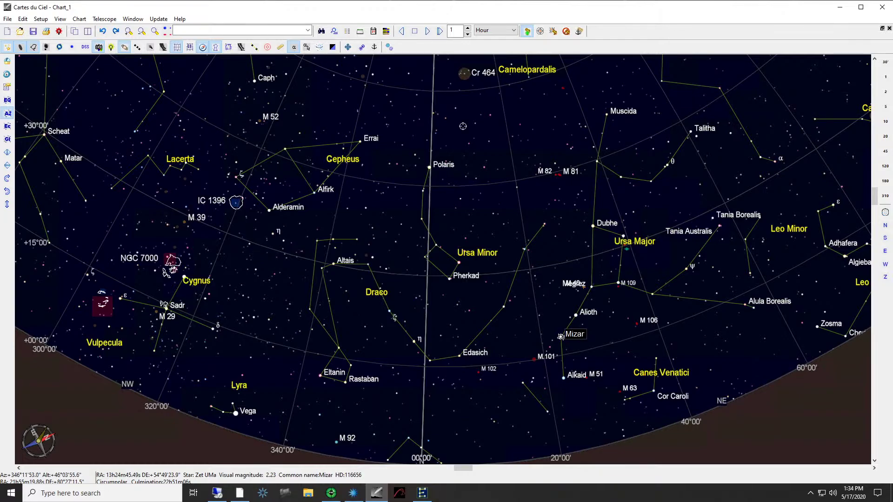
click(222, 497)
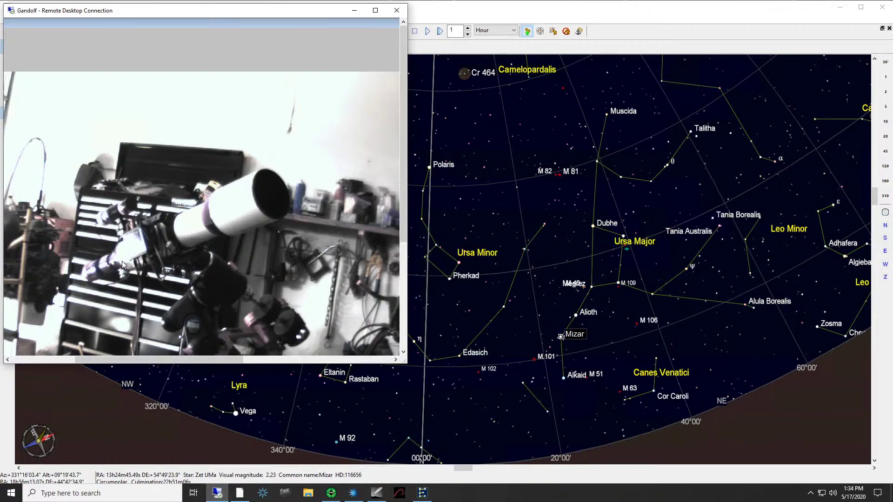
click(354, 11)
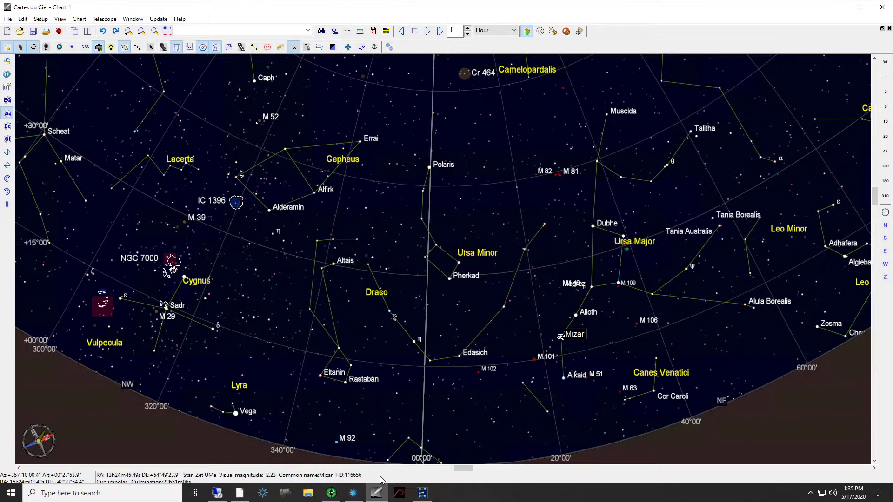
Switch to All Sky Plate Solver and browse the CameraCCD_1 image folder, closing it without choosing another file.
click(354, 495)
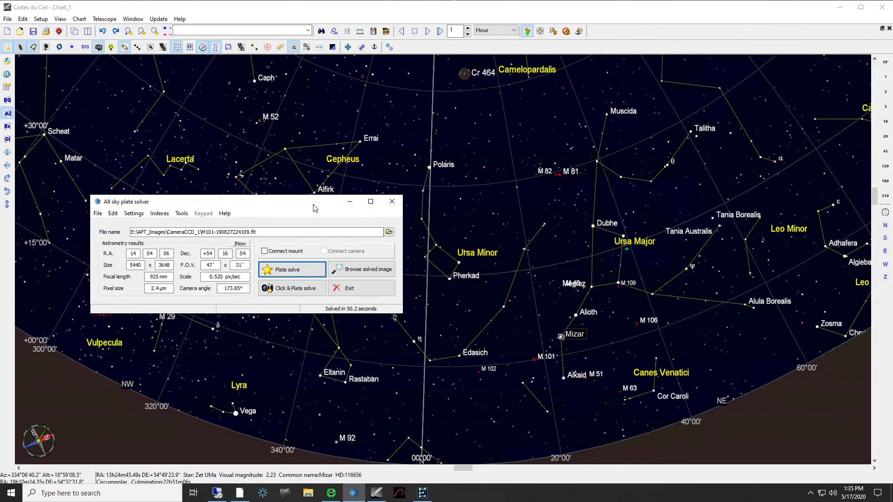
drag(280, 208, 241, 197)
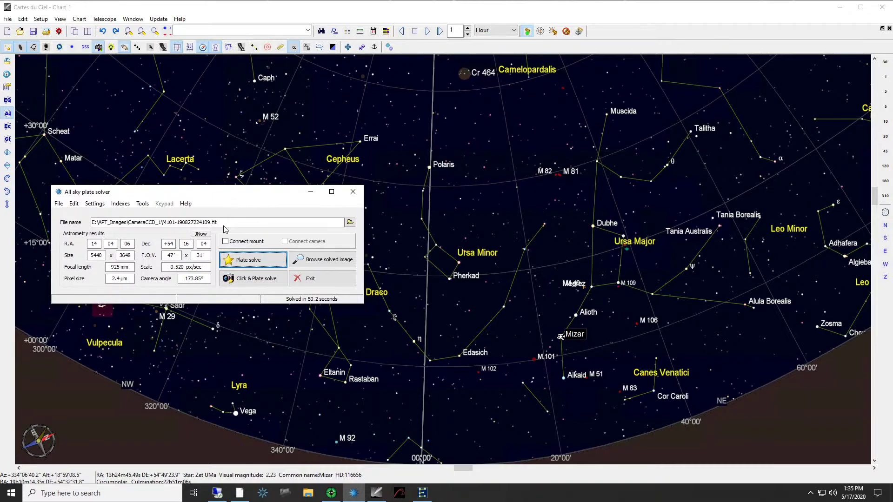
click(246, 262)
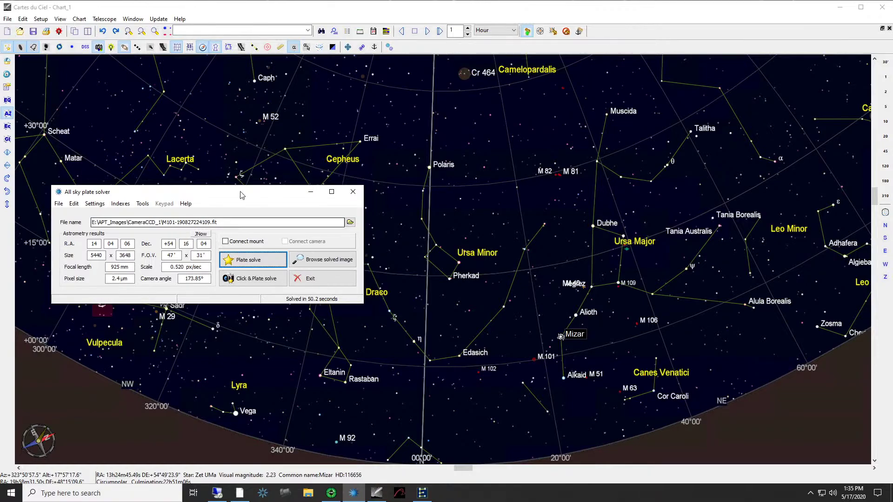
click(350, 223)
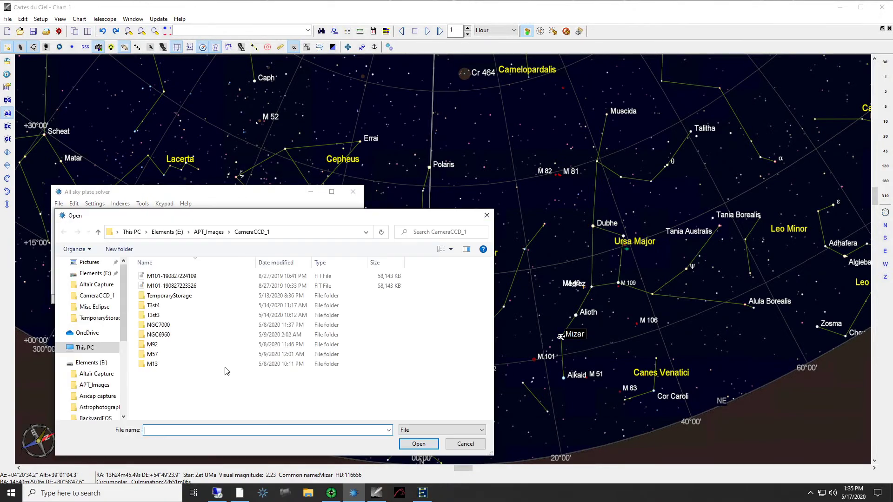
click(487, 216)
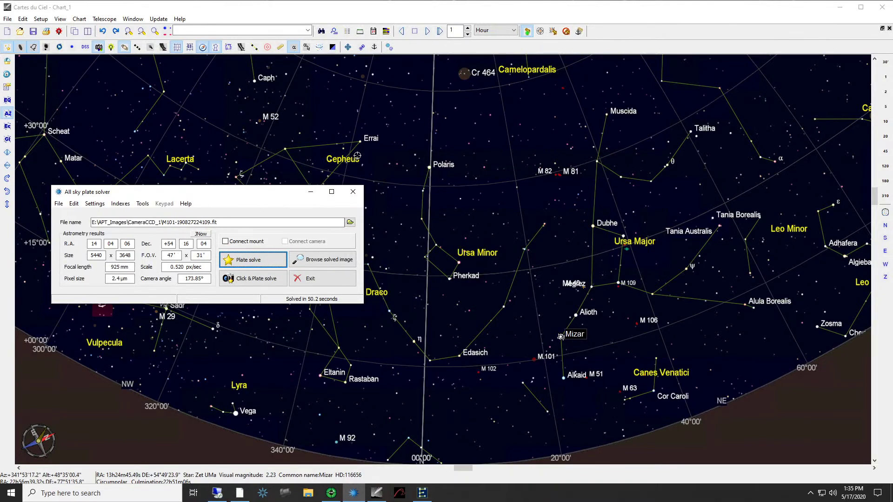
Review the plate solver settings for synchronizing the EQMOD ASCOM HEQ5/6 mount and accept them.
click(92, 206)
click(98, 216)
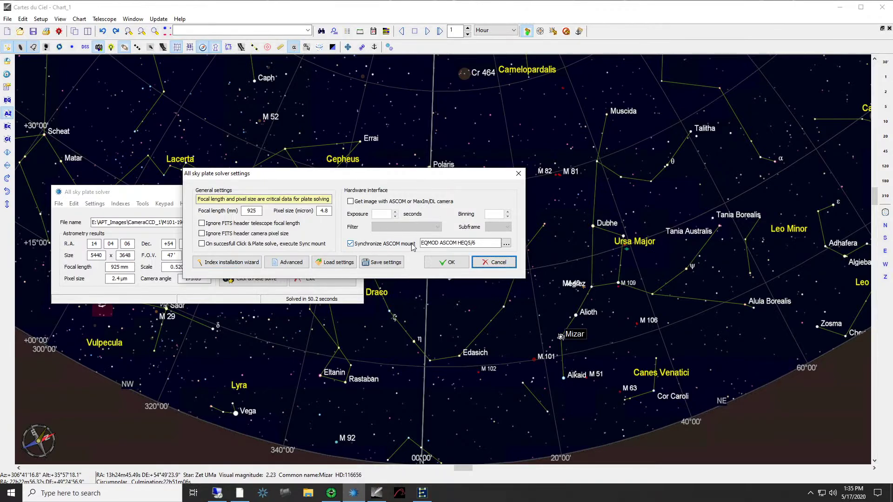
click(449, 262)
Plate solve the M101-190827224109.fit image, synchronize the mount to the solved position and minimize the plate solver.
click(253, 260)
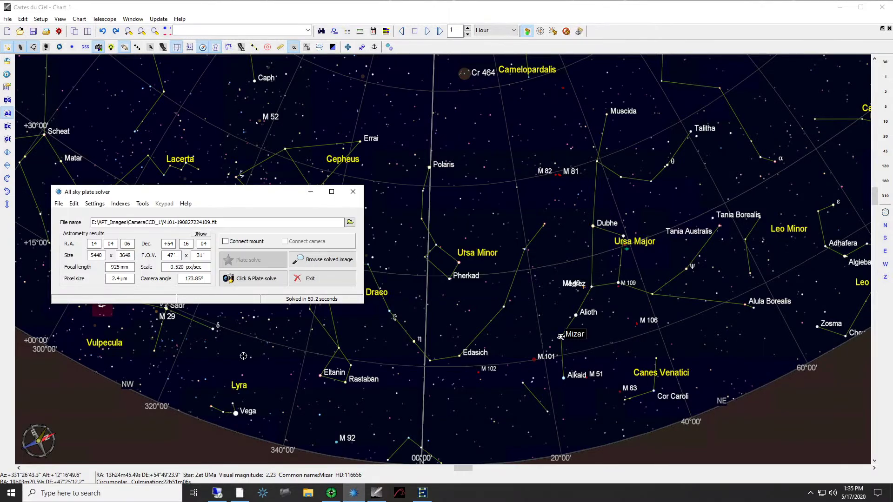
click(256, 278)
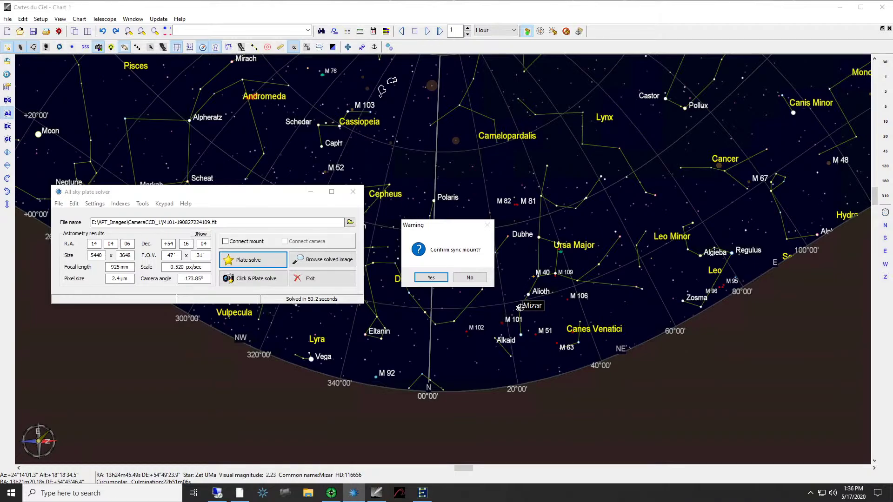
click(431, 278)
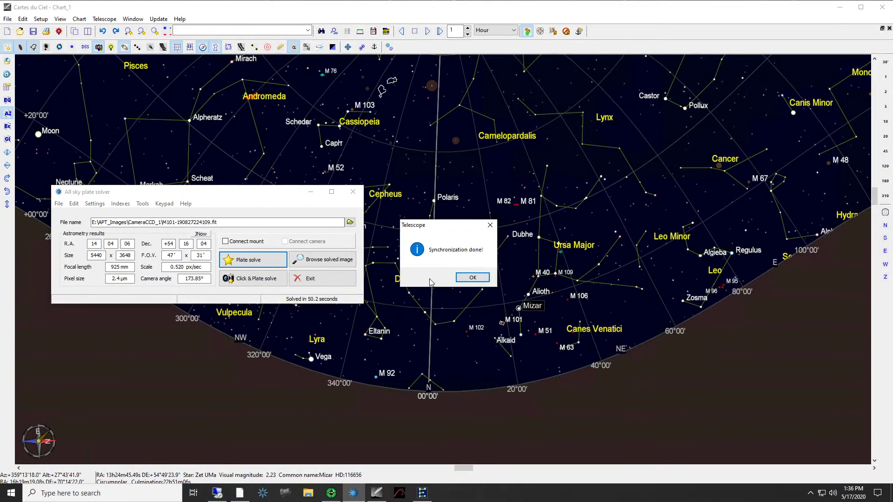
click(467, 278)
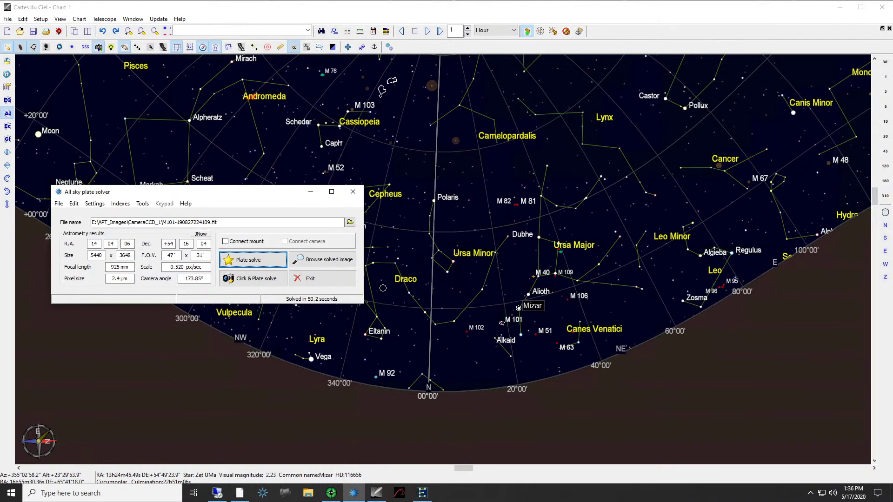
click(311, 191)
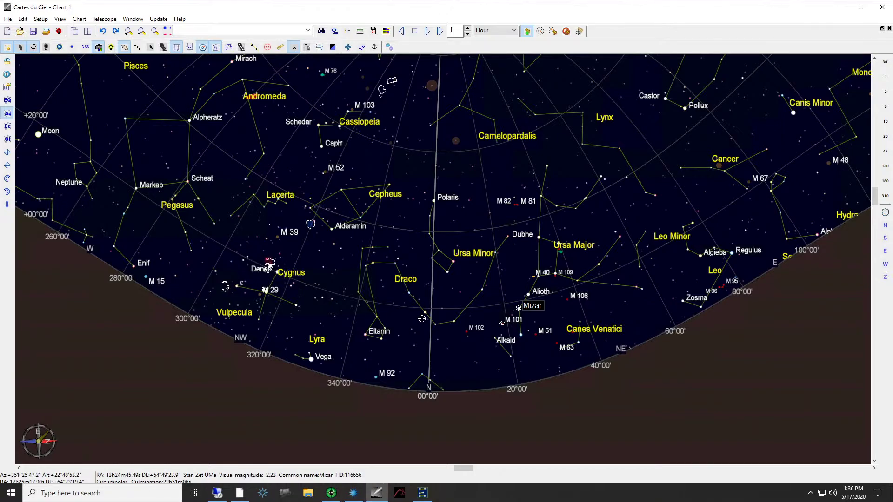
Examine where the telescope marker sits relative to M 101 and Mizar on the sky chart.
scroll(422, 318, down, 1)
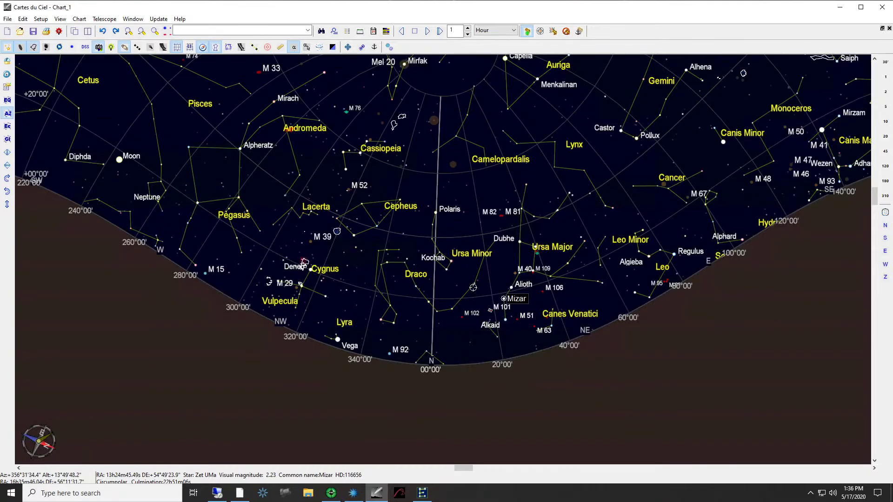
scroll(472, 288, down, 1)
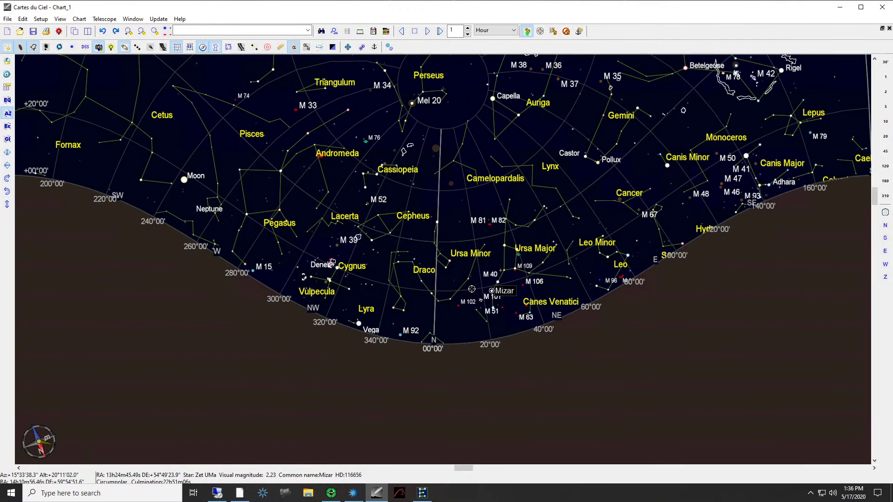
scroll(471, 289, up, 1)
scroll(472, 289, up, 1)
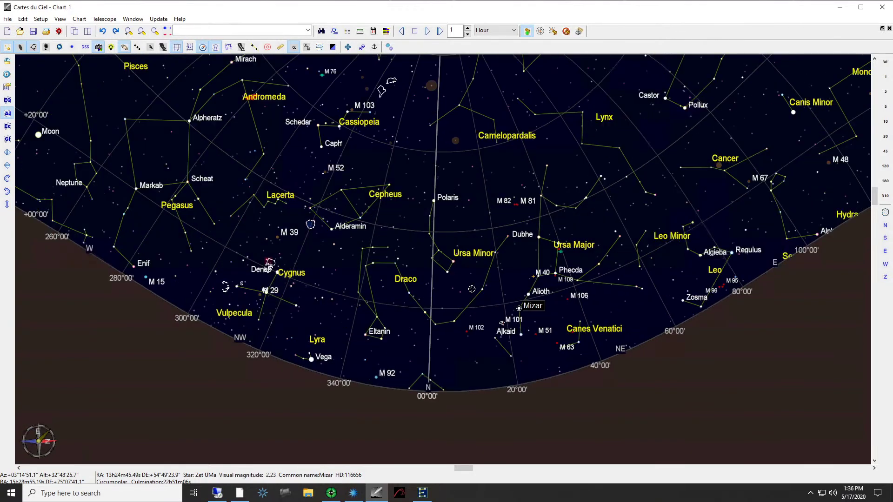
scroll(472, 289, up, 1)
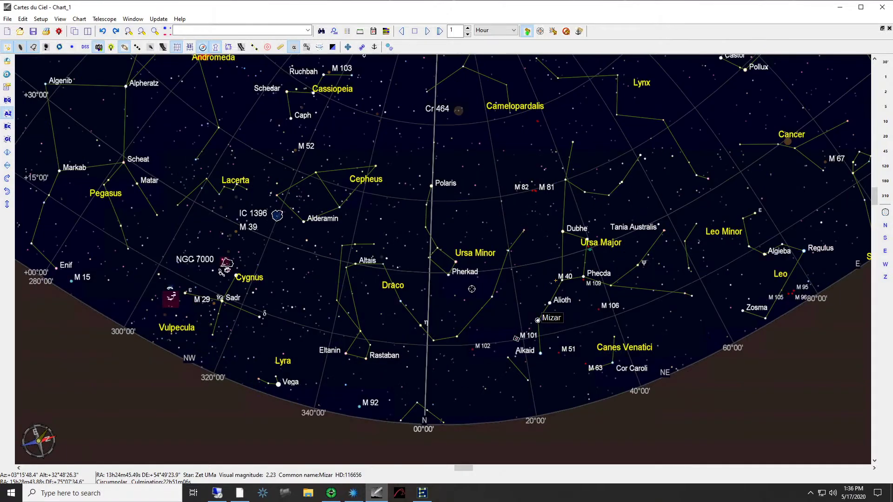
scroll(471, 289, up, 1)
scroll(471, 288, up, 1)
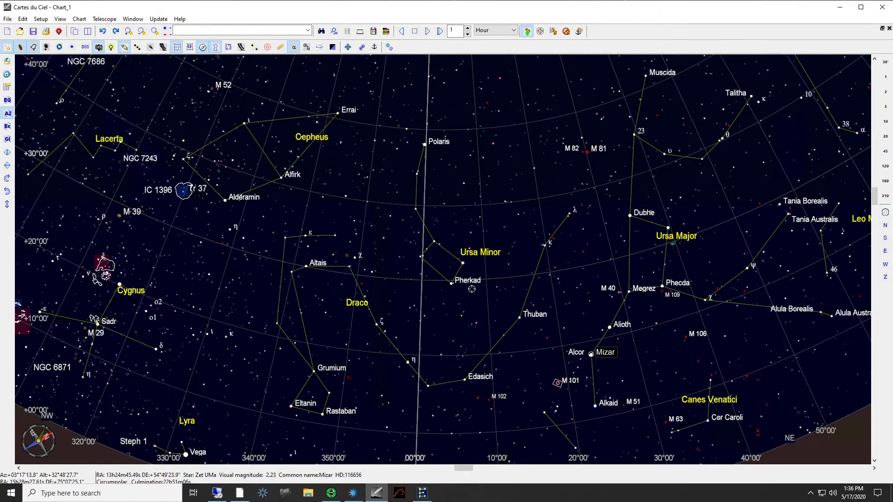
scroll(519, 350, up, 2)
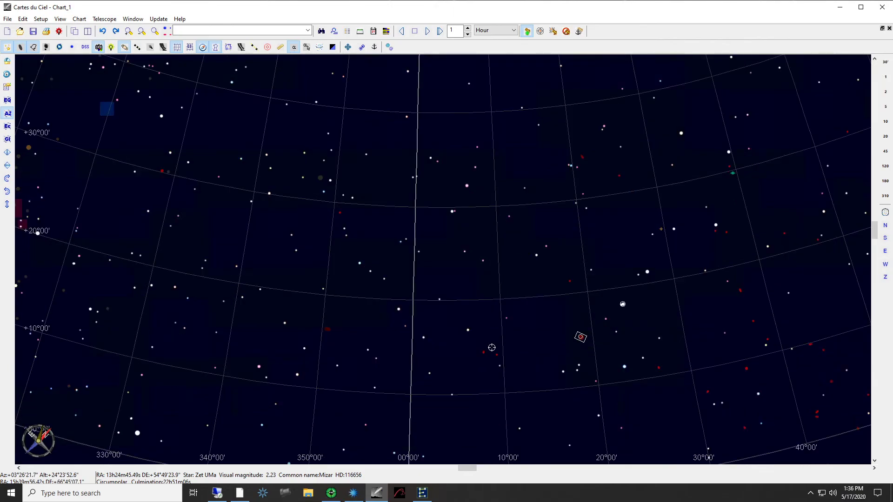
drag(434, 241, 374, 60)
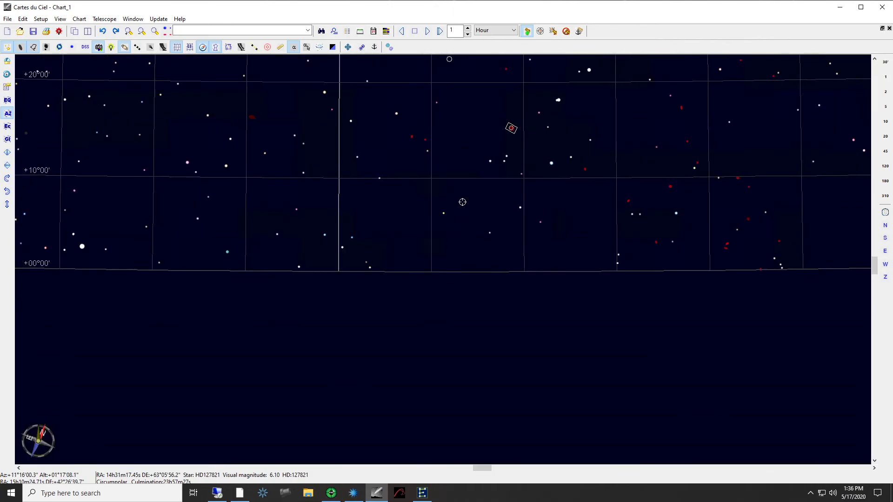
drag(454, 225, 420, 341)
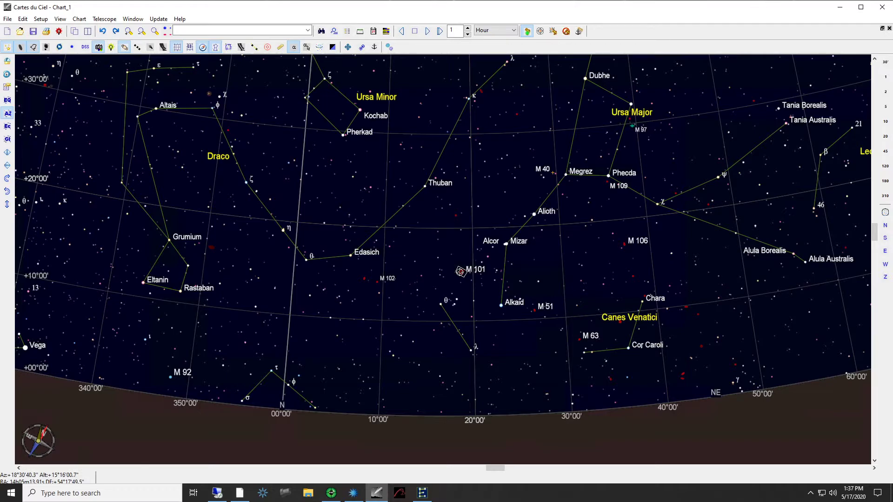
Slew the telescope back to Mizar after the plate-solve synchronization.
right_click(505, 246)
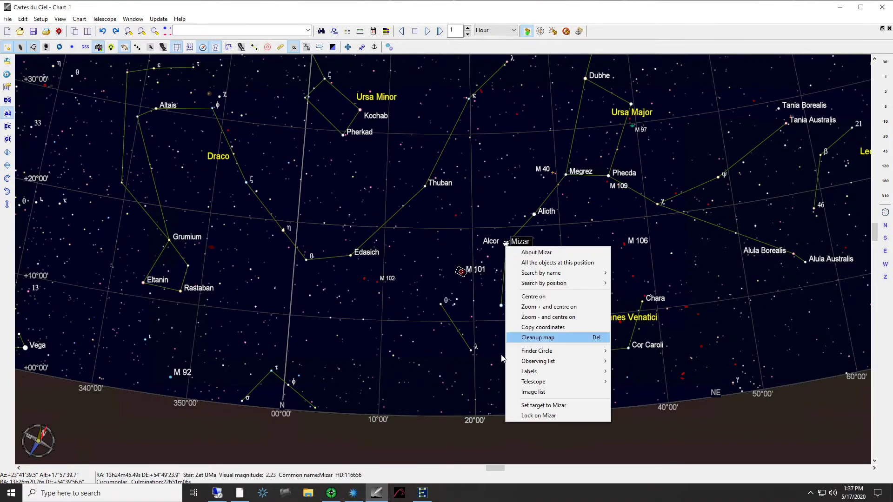
mouse_move(538, 384)
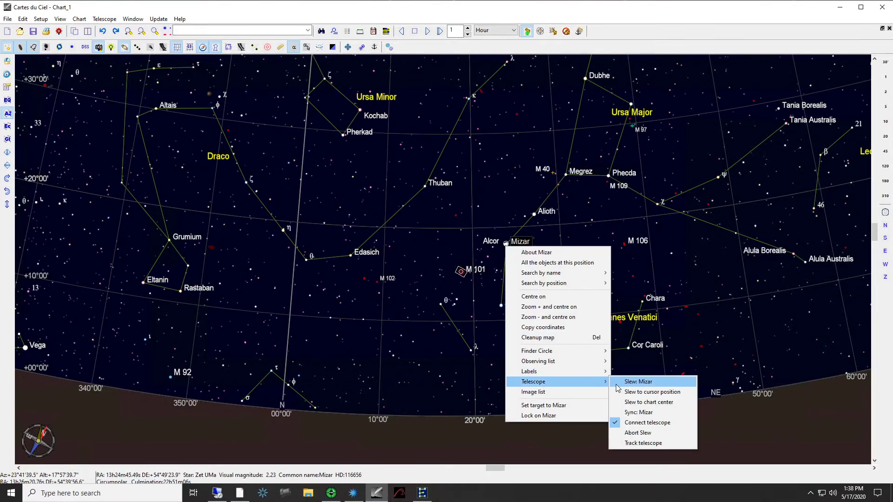
click(635, 385)
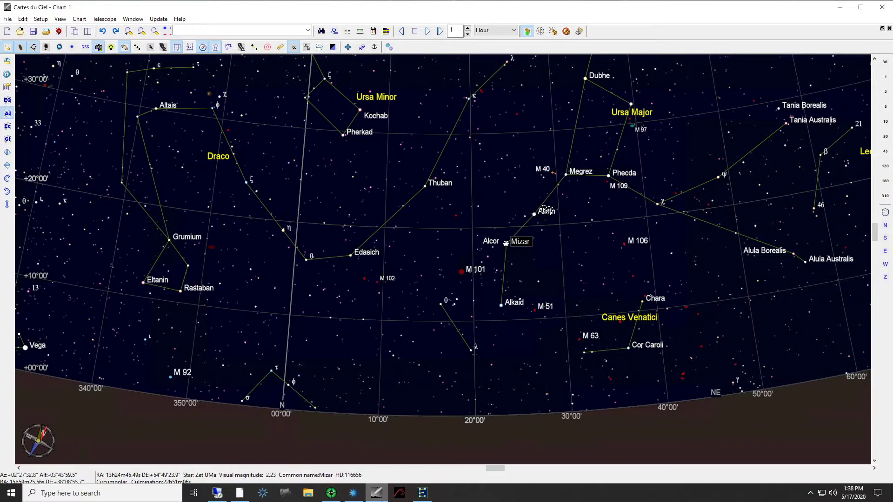
Clear the mount's alignment and sync data in the EQMOD control's extended settings and collapse them again.
click(422, 493)
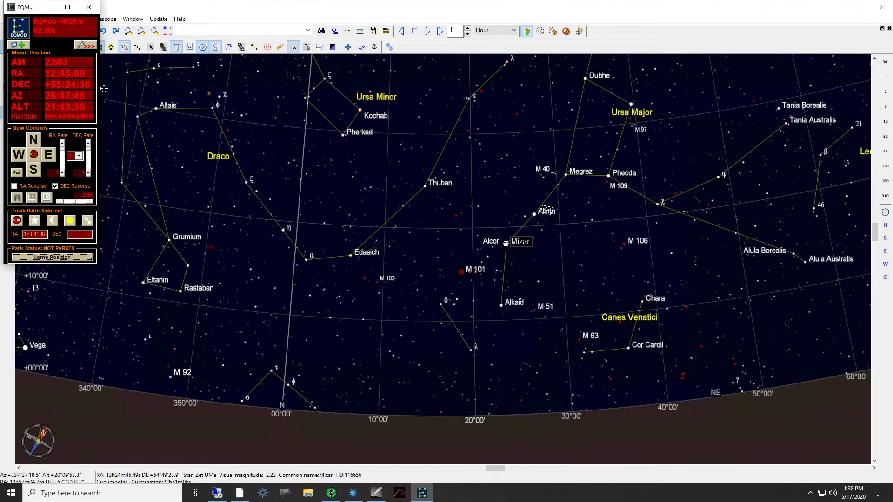
click(86, 45)
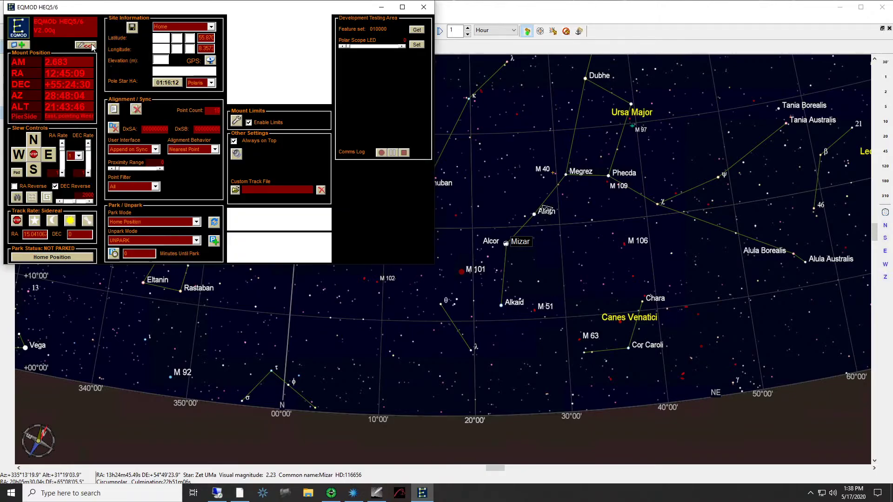
click(135, 109)
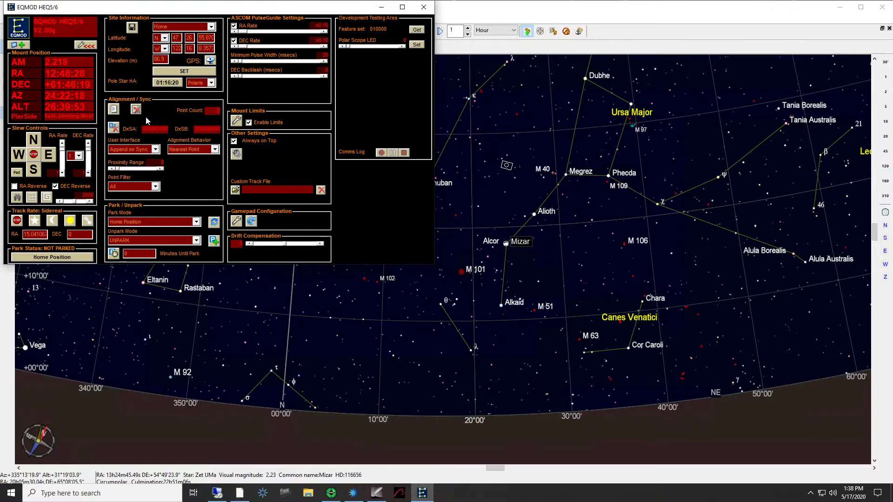
click(86, 46)
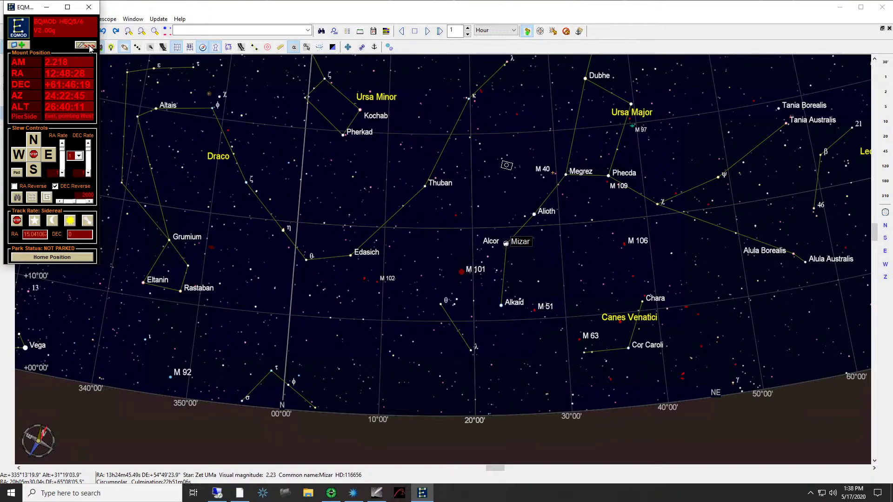
Check the cleared alignment data in the EQMOD extended settings, minimize the control and slew the telescope to Mizar.
click(87, 46)
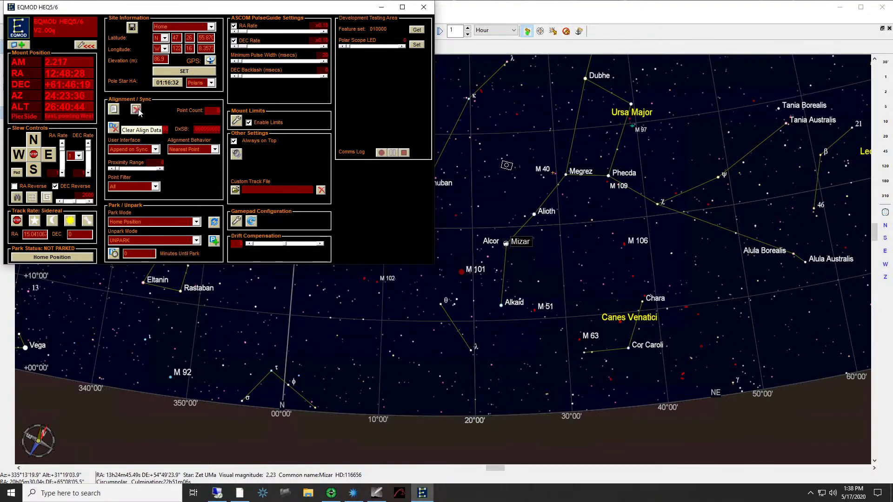
click(382, 7)
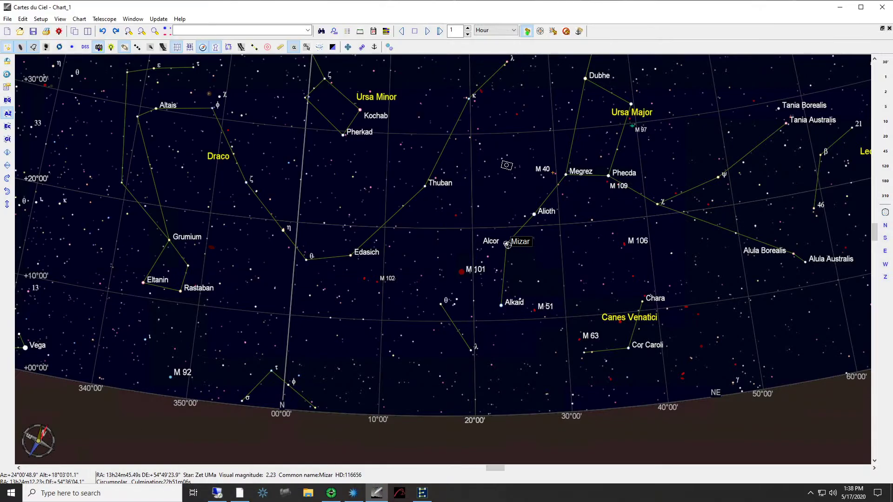
right_click(506, 244)
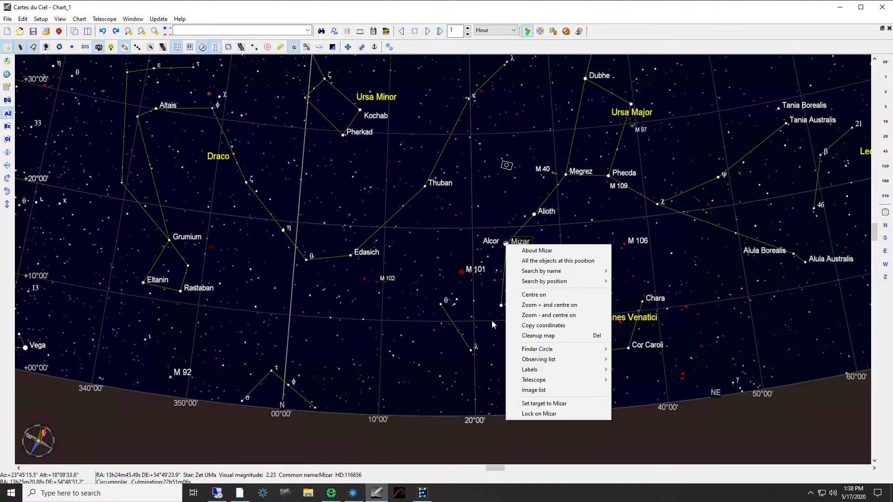
mouse_move(546, 380)
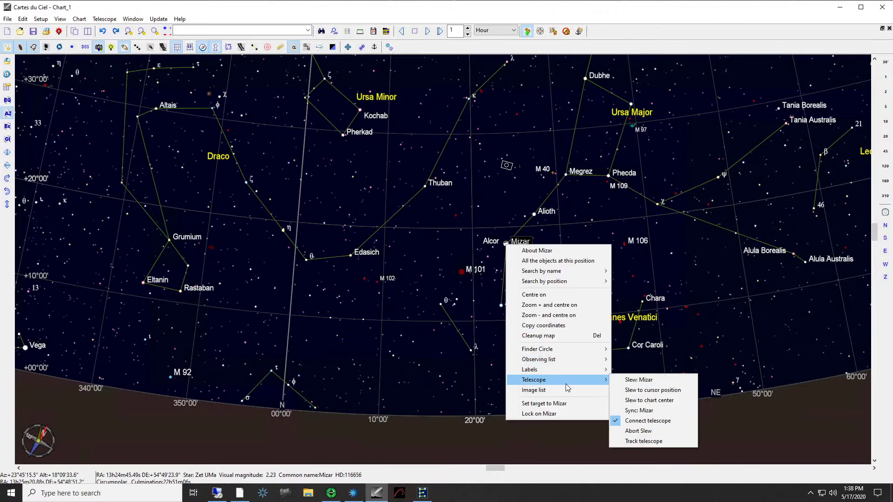
click(625, 383)
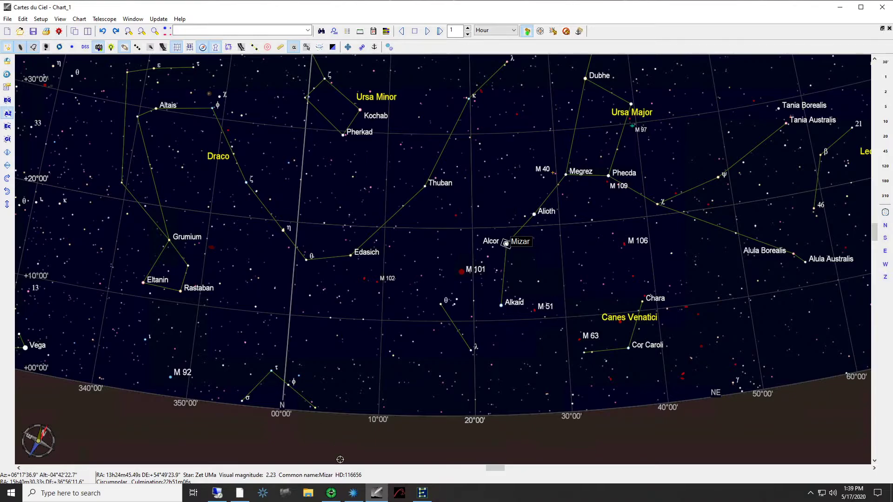
Restore the All sky plate solver, synchronize the mount to the solved M101-190827224109.fit position and minimize the solver.
mouse_move(355, 498)
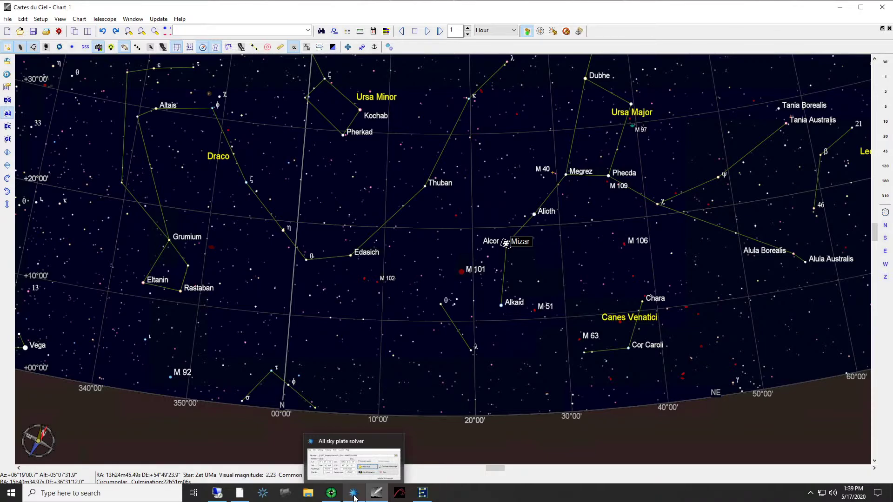
click(353, 494)
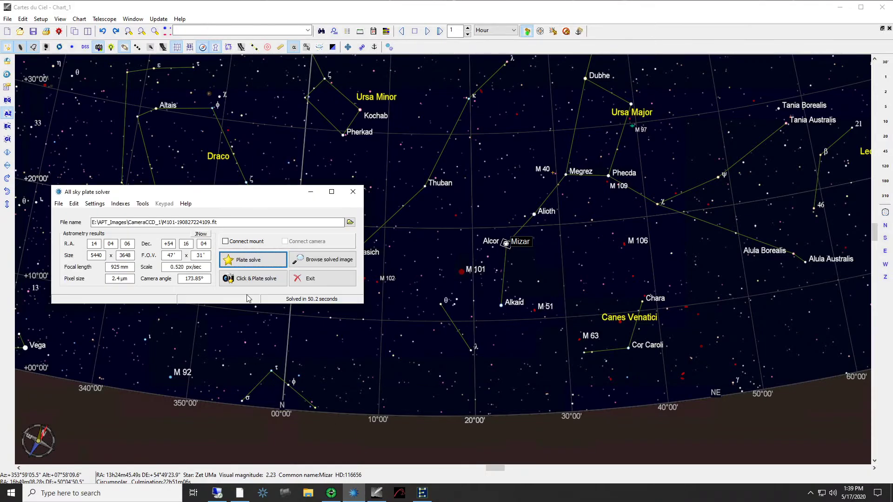
click(244, 259)
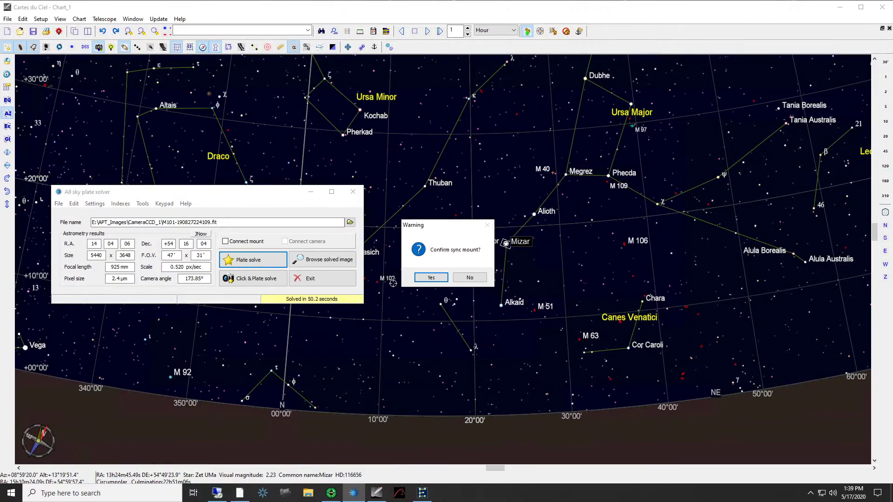
click(429, 277)
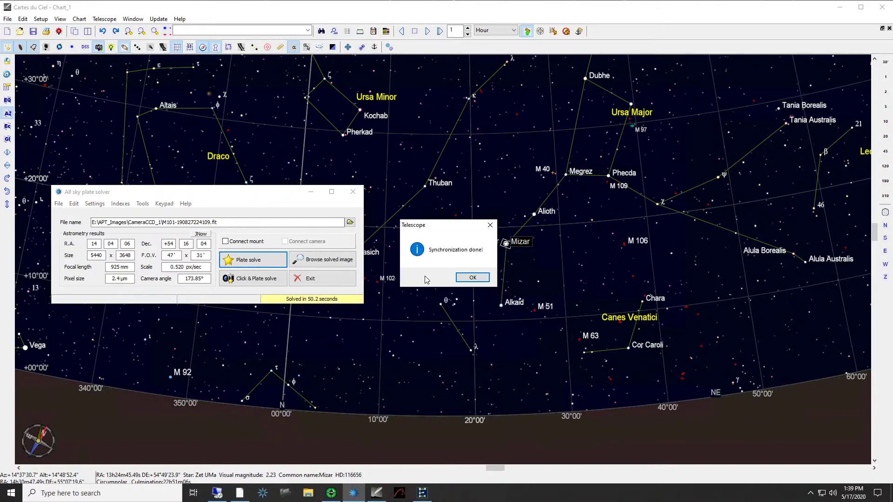
click(468, 277)
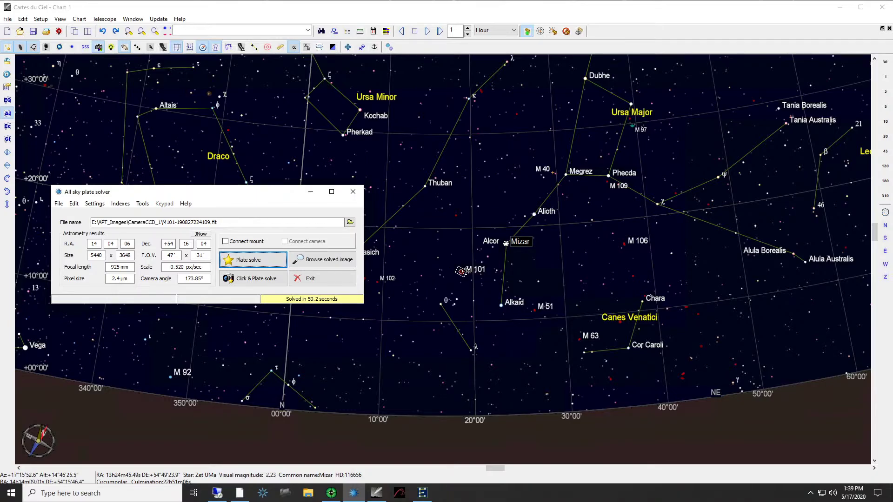
click(310, 192)
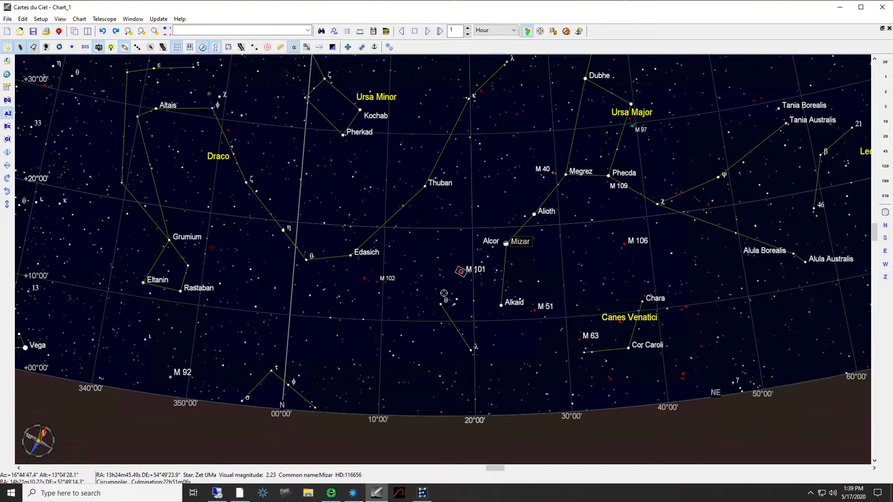
Slew the telescope from M 101 back to Mizar.
right_click(506, 244)
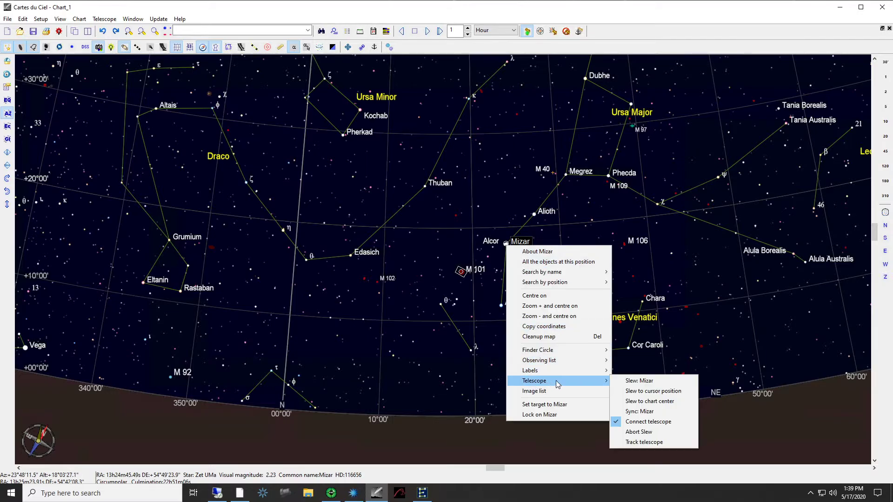
click(623, 381)
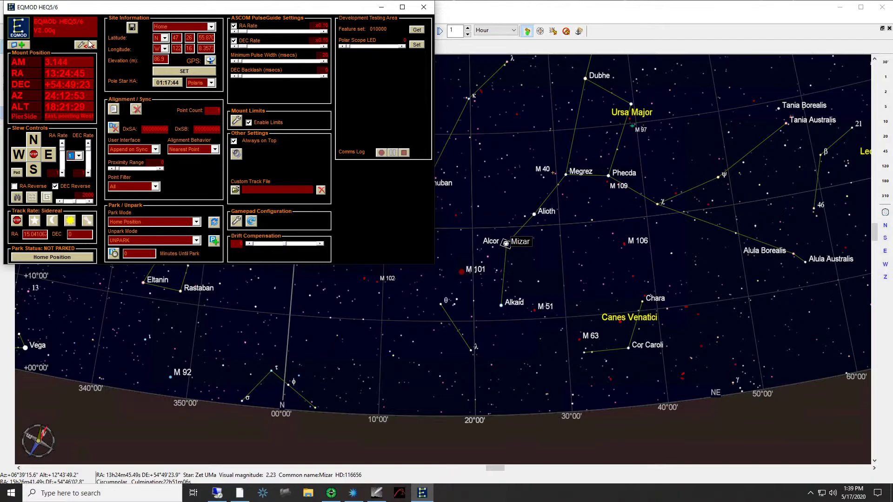
Clear the alignment data in the EQMOD control's extended settings, collapse those settings and minimize the control.
click(86, 45)
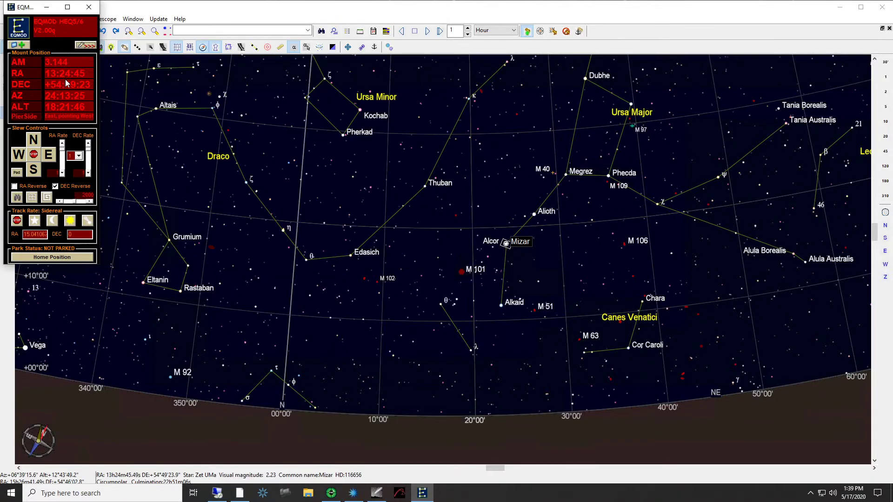
click(86, 45)
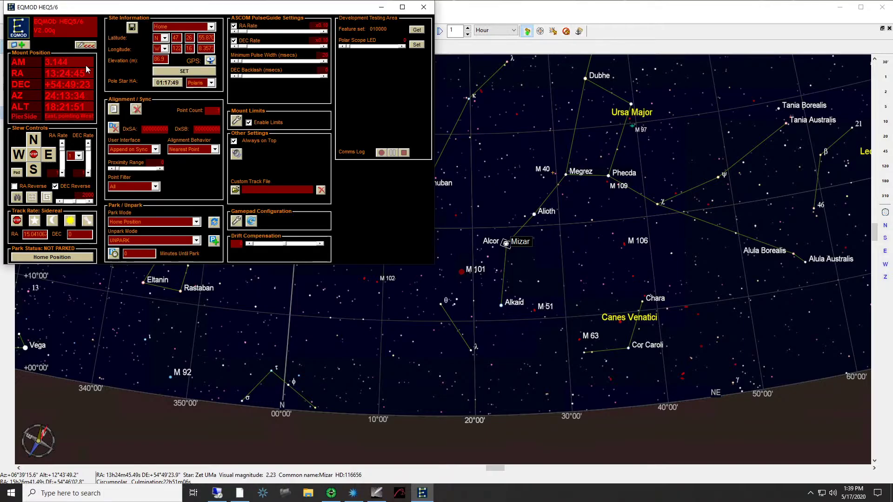
click(136, 110)
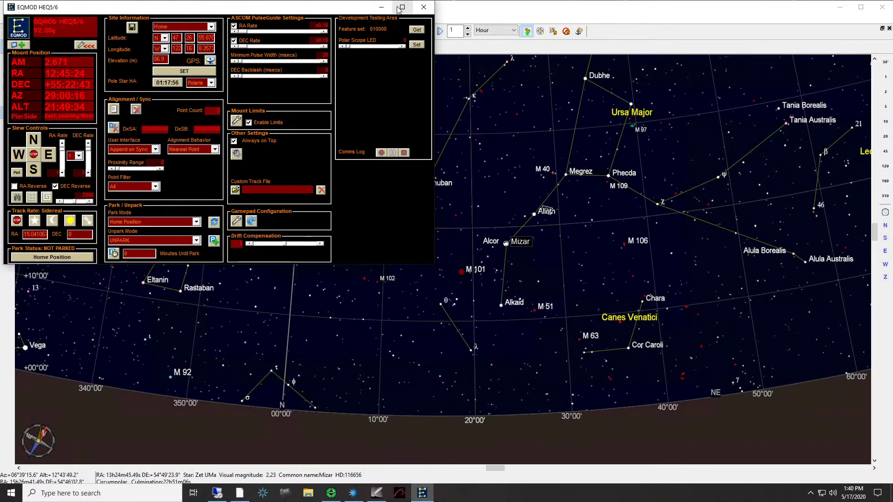
click(401, 7)
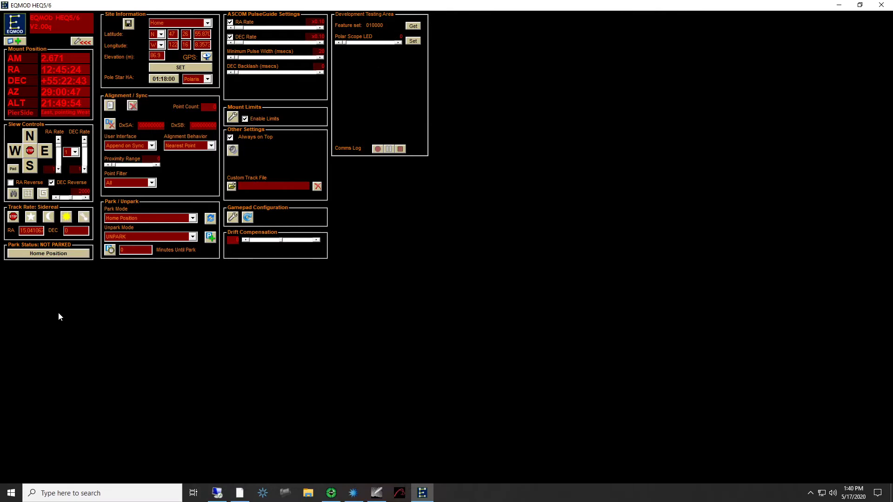
click(860, 5)
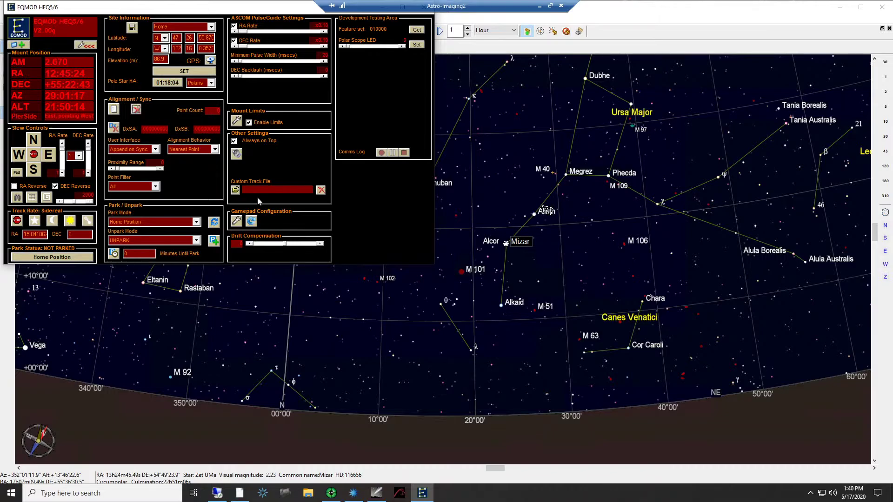
click(86, 45)
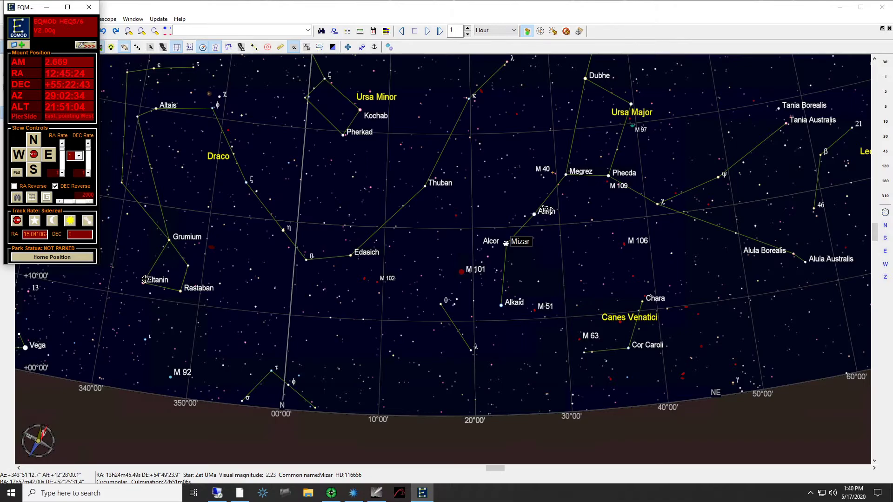
click(46, 7)
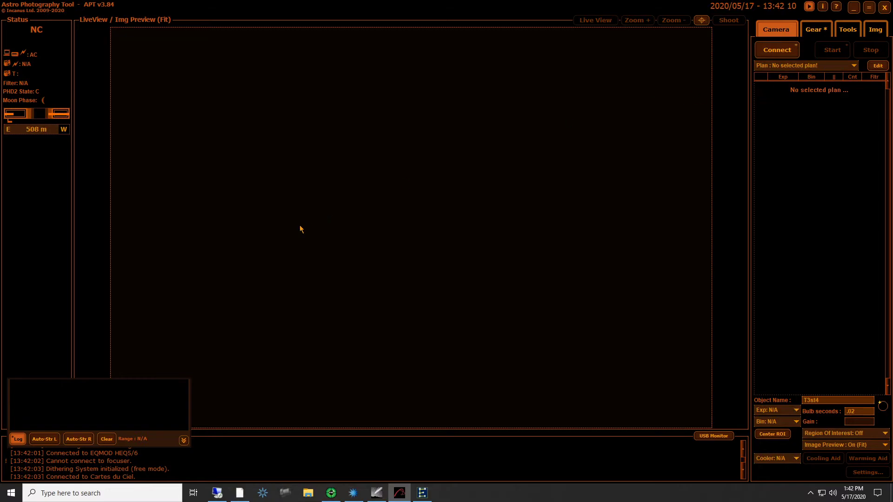
Try to connect the focuser in Astro Photography Tool's gear controls using the ZWO Focuser driver.
click(815, 31)
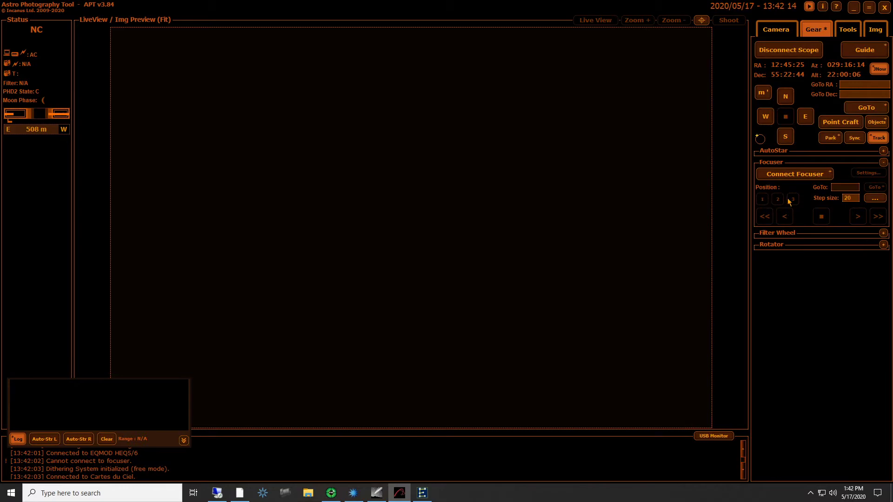
click(793, 175)
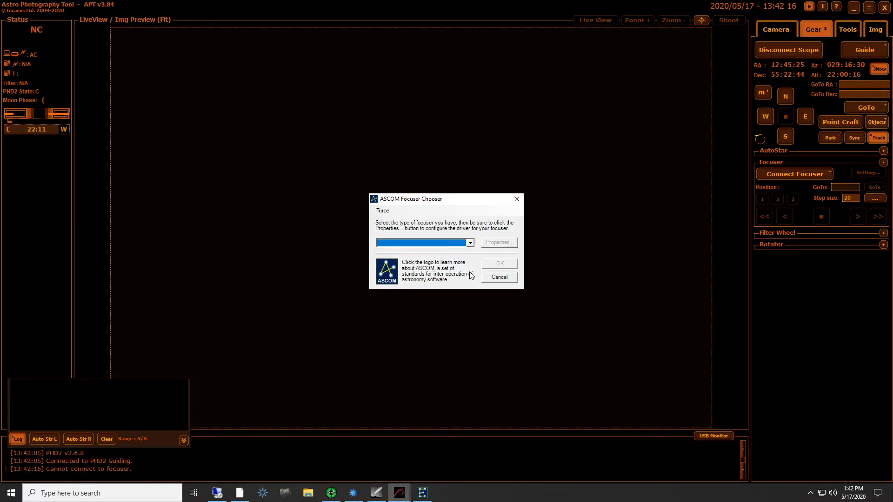
click(470, 244)
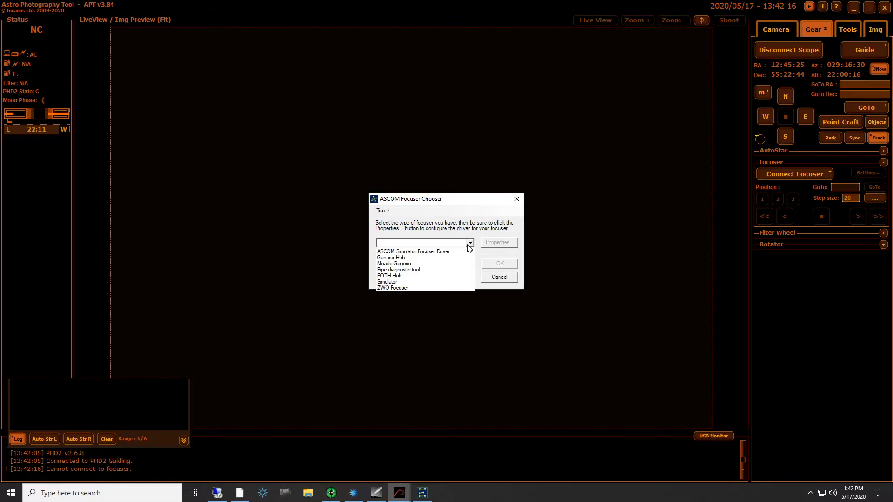
click(432, 288)
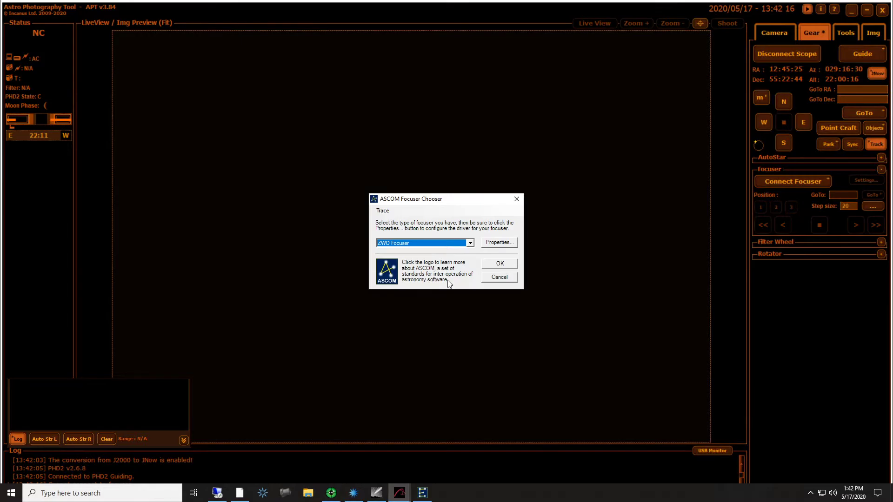
click(496, 265)
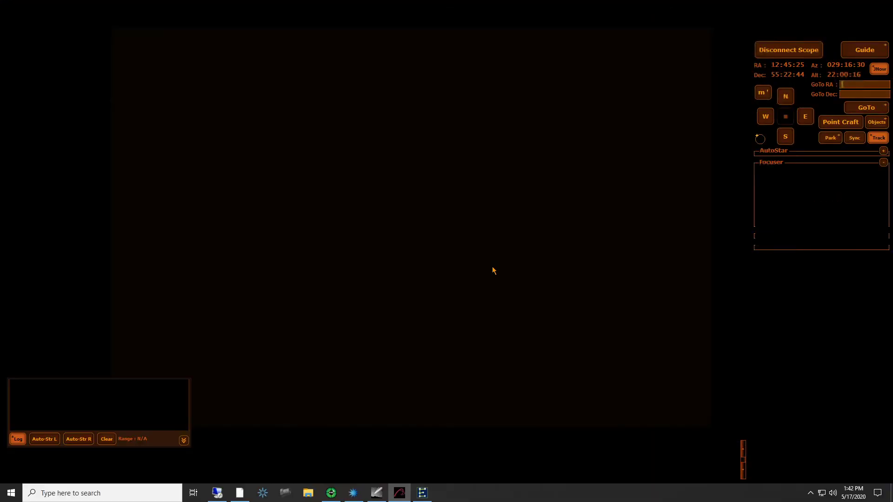
click(779, 180)
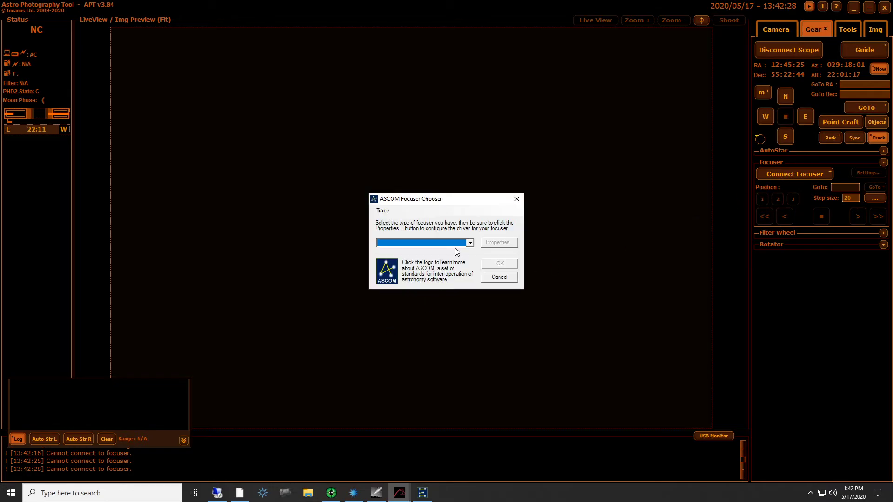
click(470, 242)
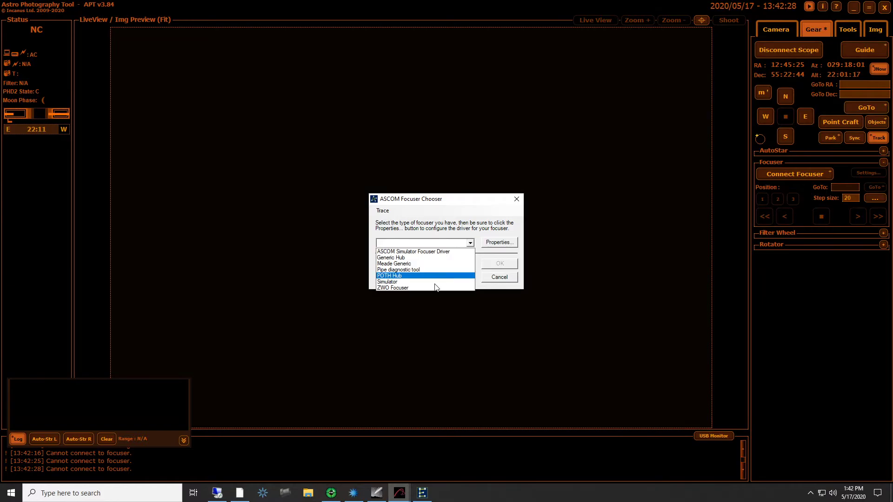
click(434, 276)
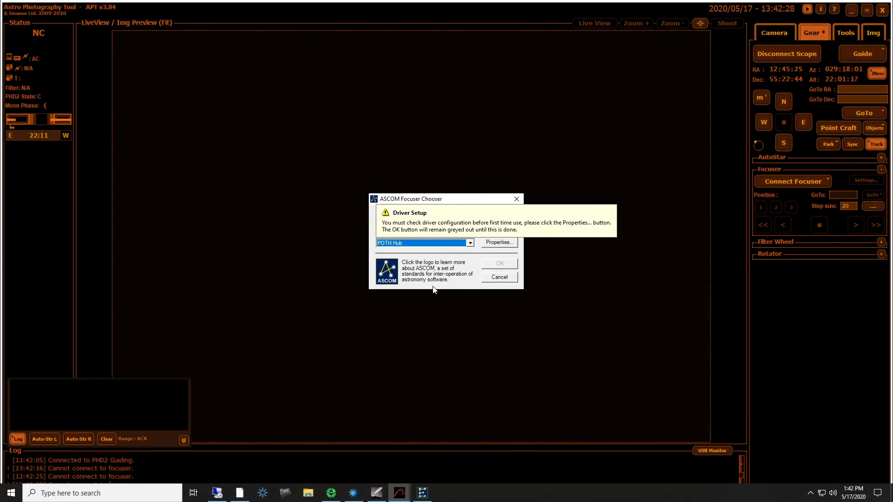
click(496, 245)
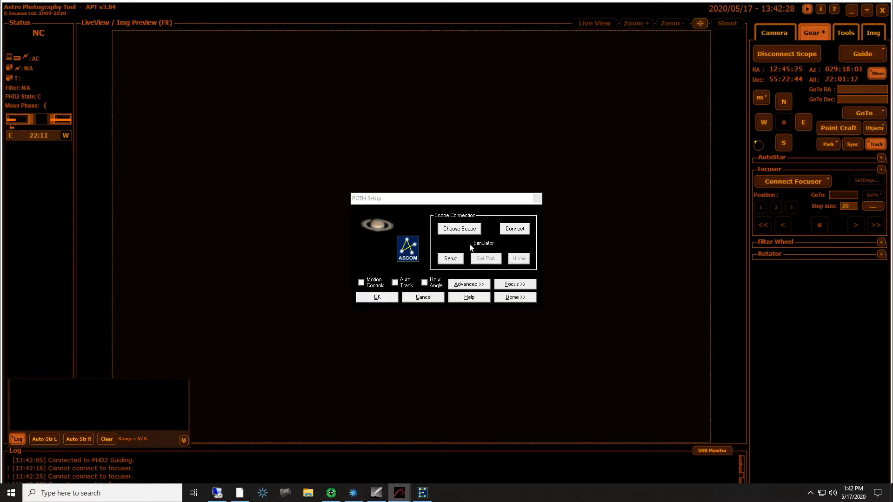
click(537, 199)
click(538, 198)
Choose ZWO Focuser as the focuser driver, try to open its properties and cancel the focuser chooser.
click(470, 243)
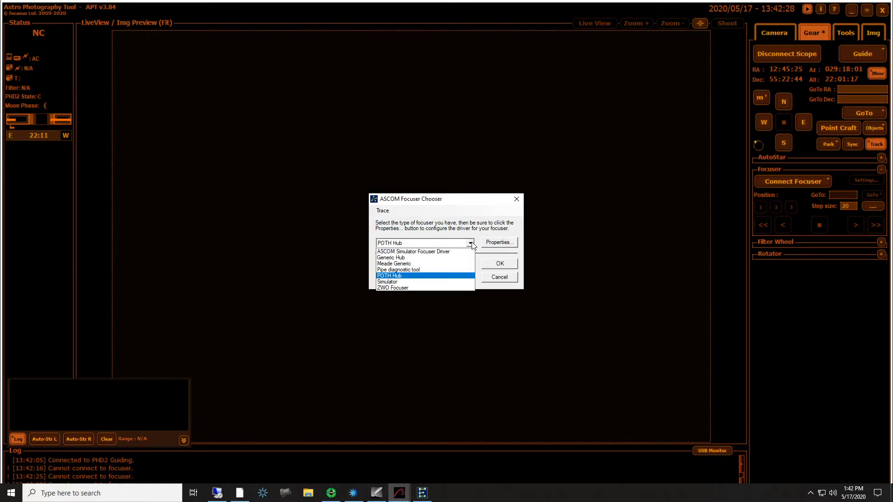
click(412, 288)
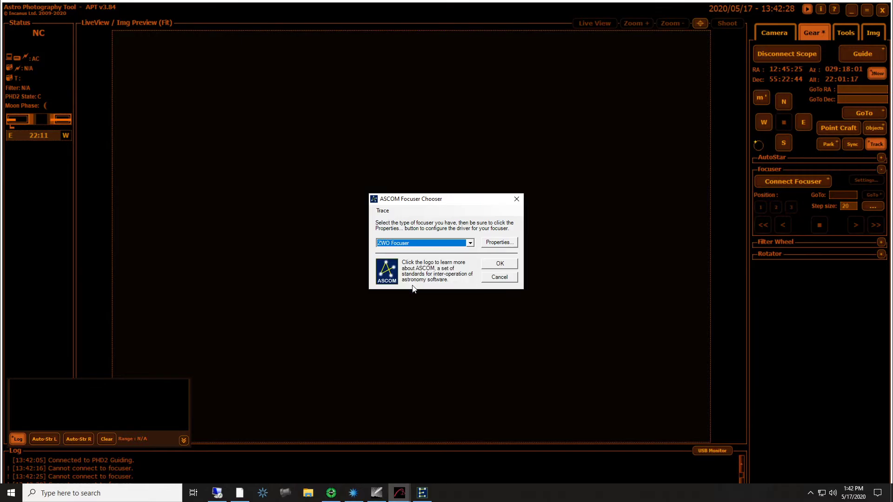
click(496, 244)
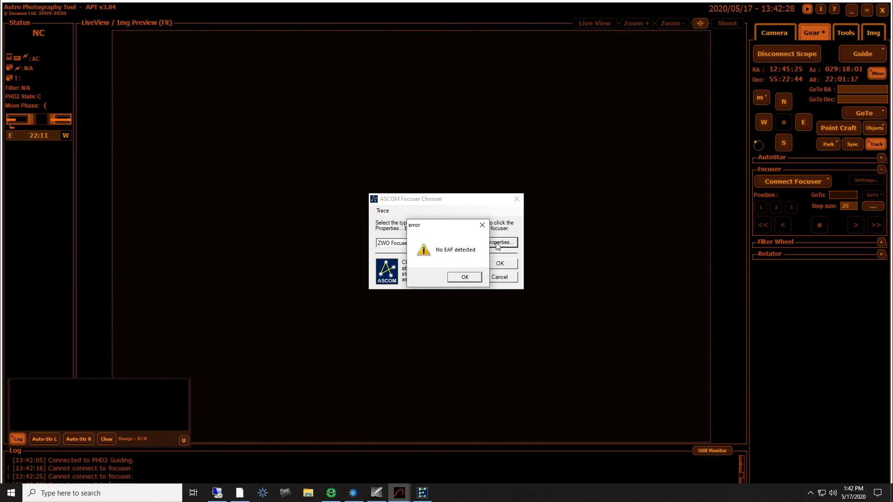
click(460, 277)
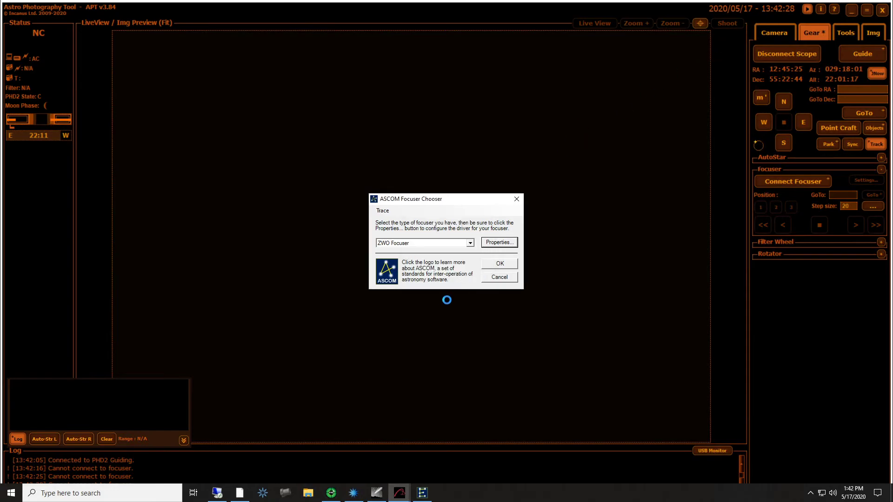
click(493, 278)
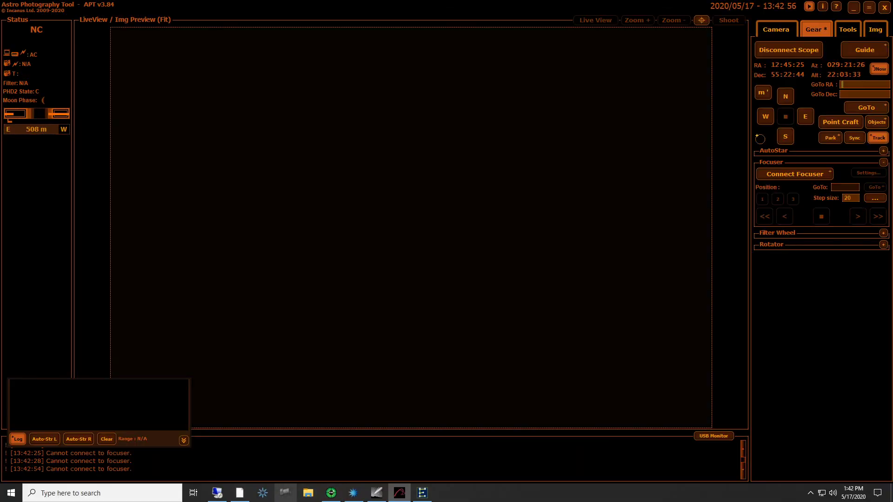
Switch to the Pegasus Astro Ultimate Powerbox software, turn on power outputs 1 and 2, and minimize its window.
click(241, 494)
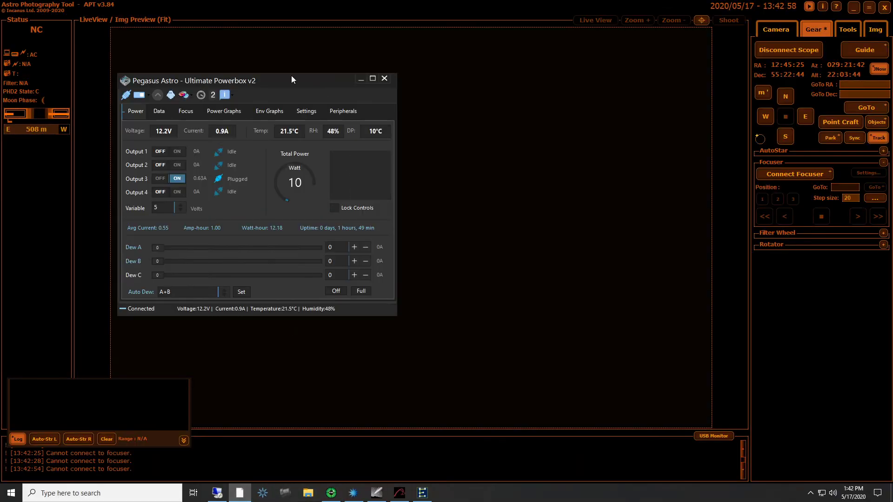
click(179, 166)
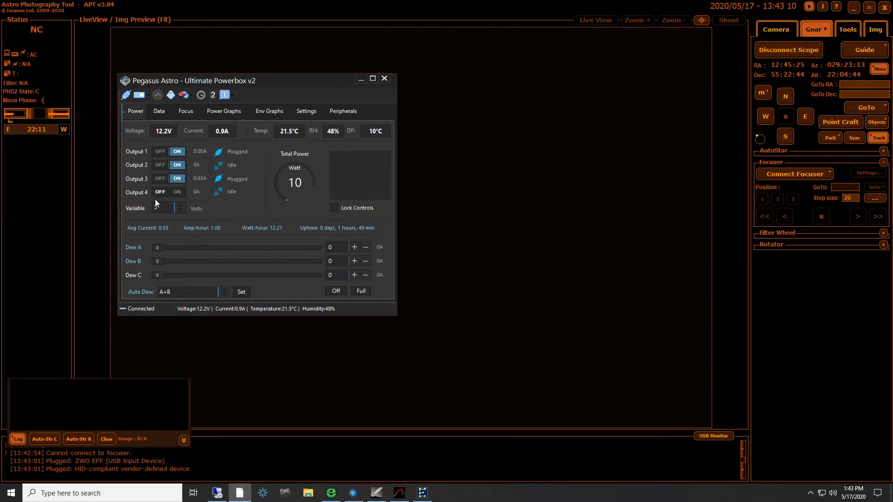
click(359, 79)
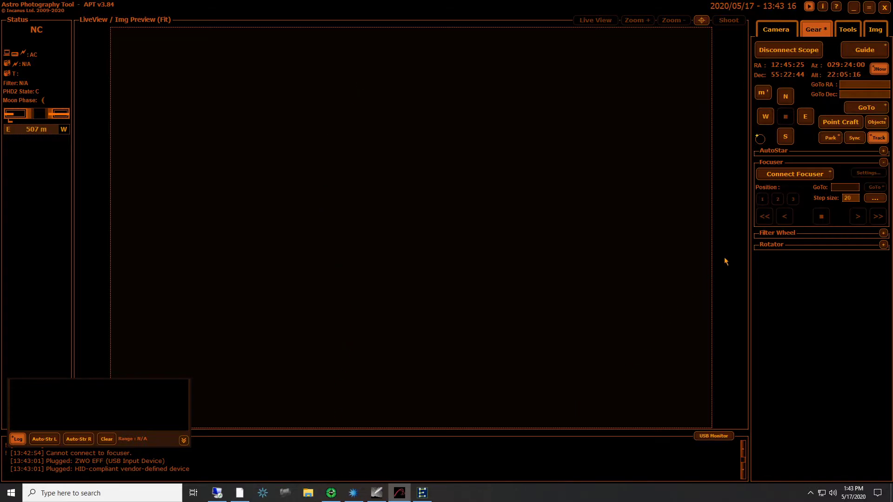
Connect the focuser in Astro Photography Tool using the ZWO Focuser driver.
click(792, 176)
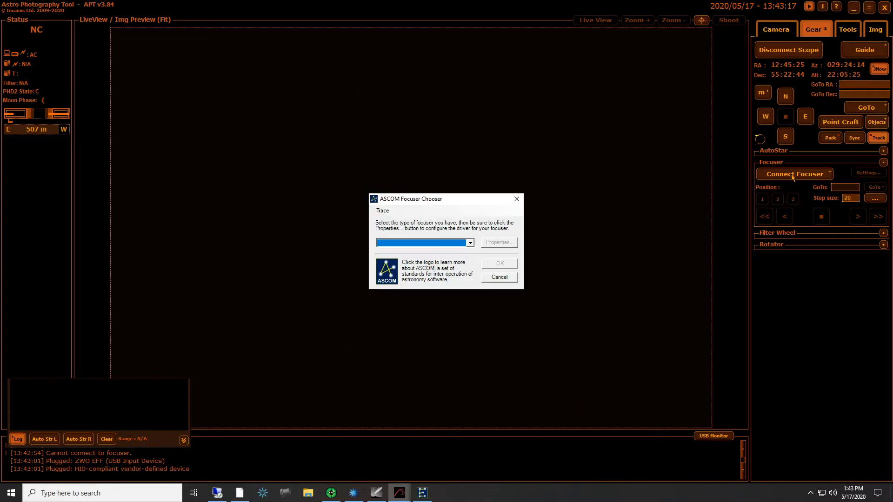
click(467, 242)
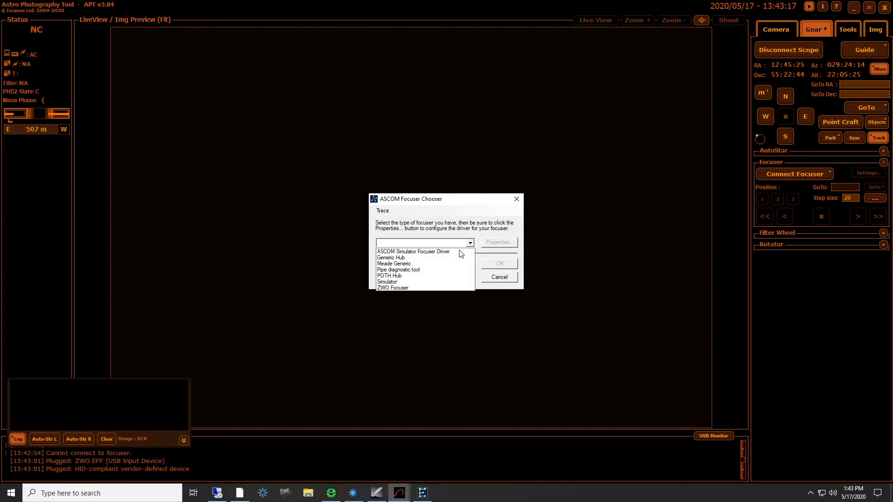
click(433, 287)
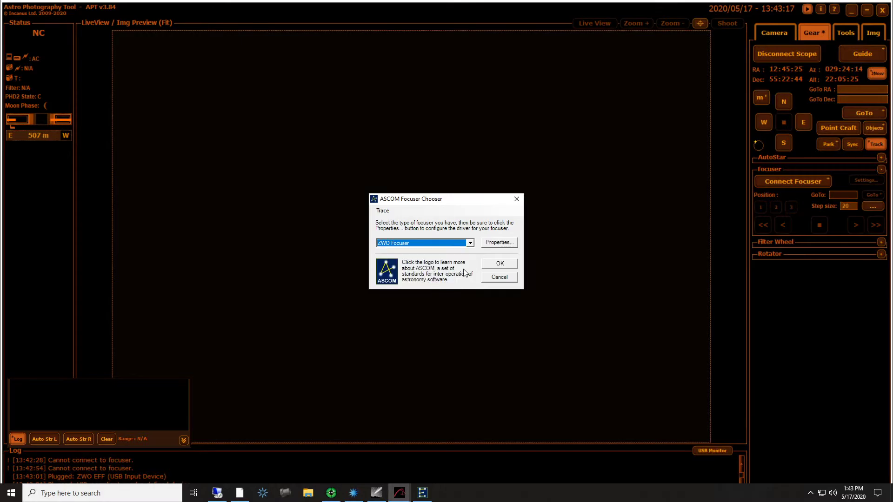
click(492, 263)
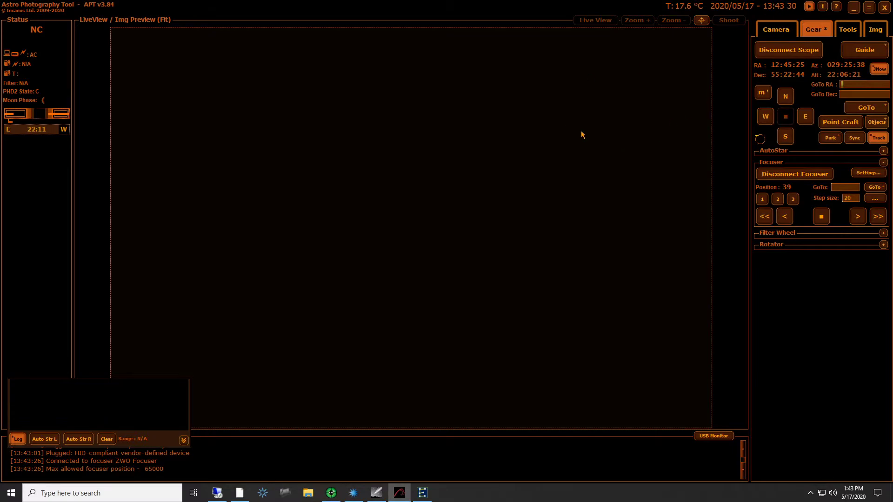
Examine the Focusing Aid and the method choices in the Auto-Focus Aid, and close both aids.
click(845, 31)
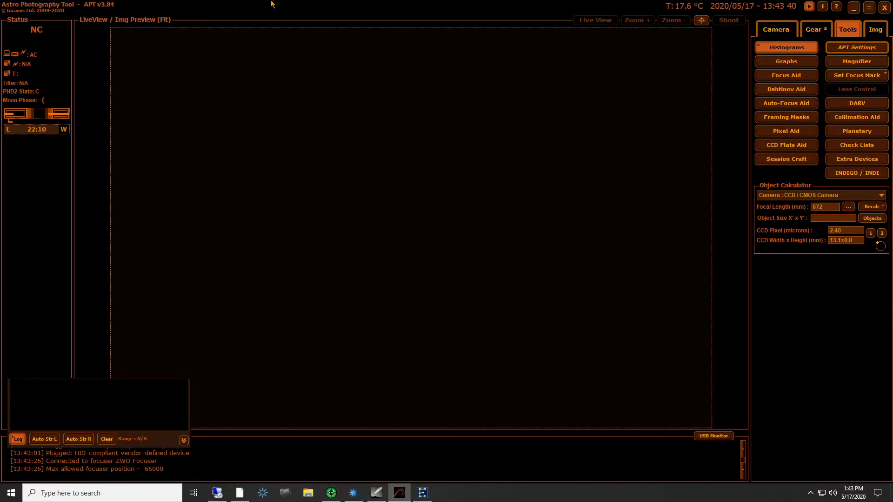
click(782, 80)
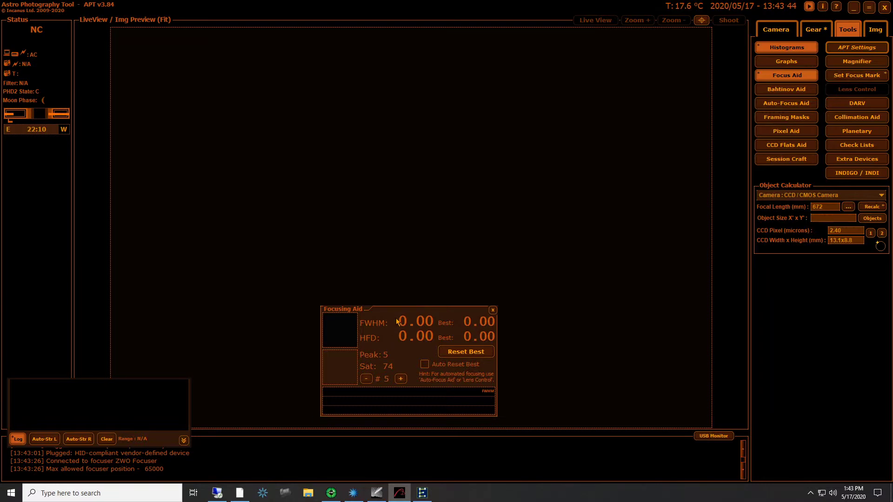
drag(402, 308, 405, 121)
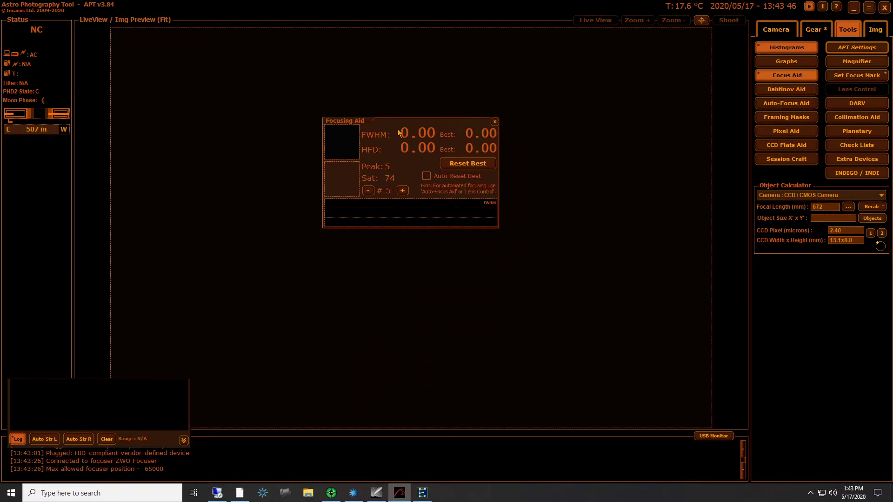
click(784, 107)
click(653, 329)
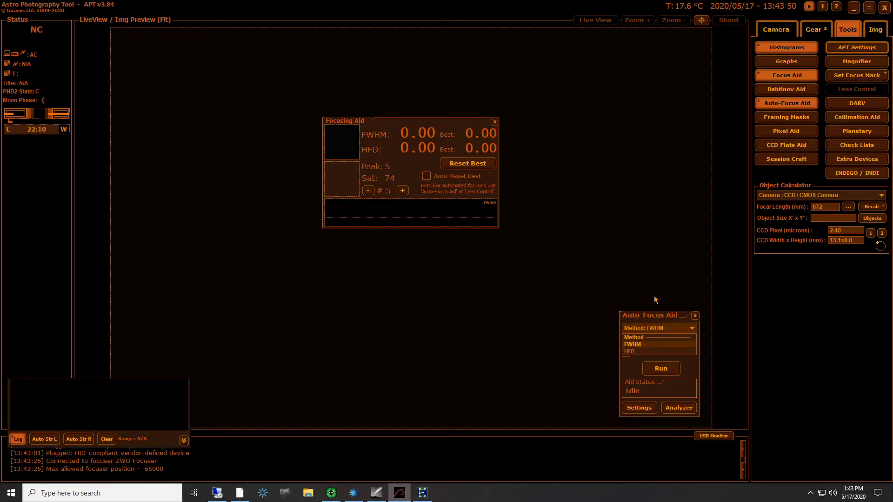
click(656, 326)
drag(656, 326, 599, 150)
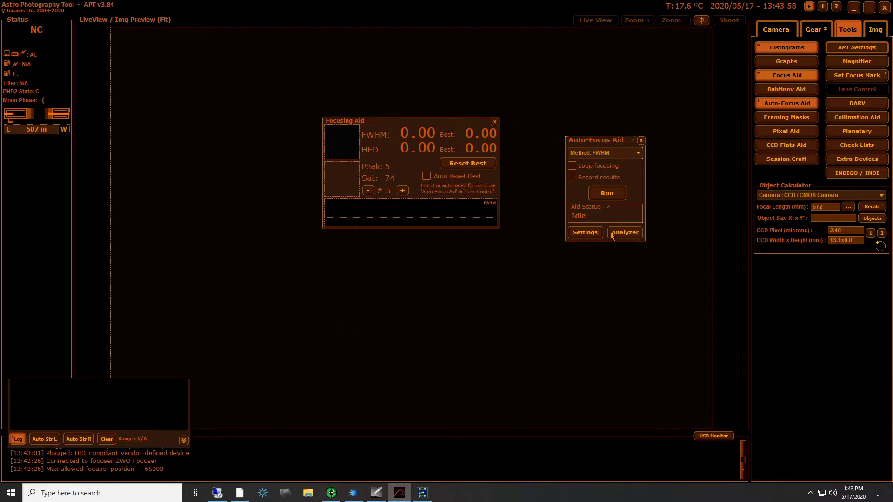
click(641, 141)
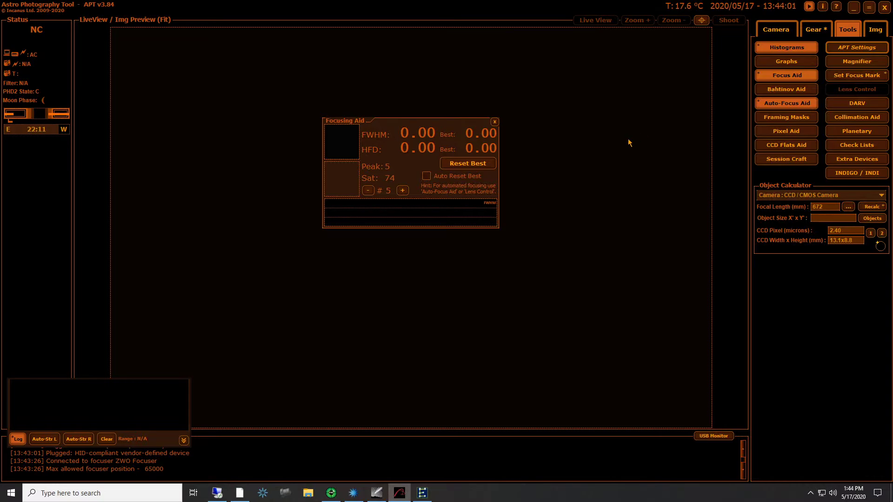
click(495, 122)
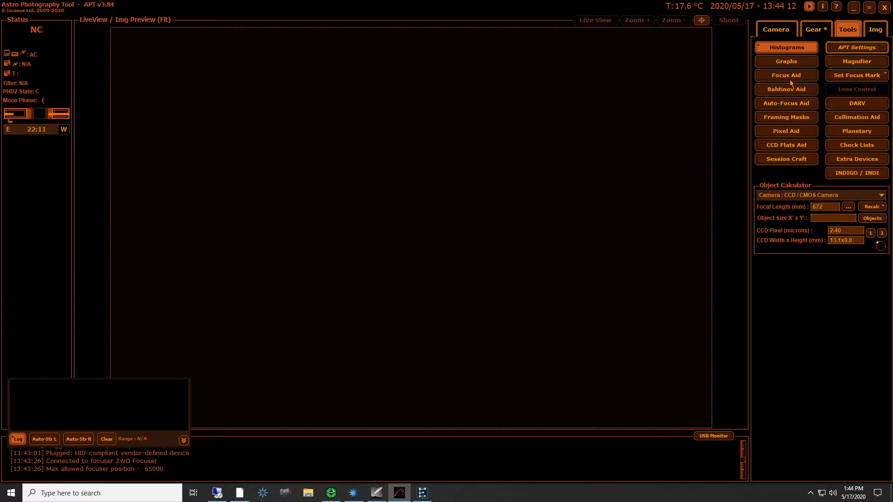
Examine the CCD Flats Aid settings, try to run the aid, and close it.
click(775, 148)
drag(632, 279, 511, 123)
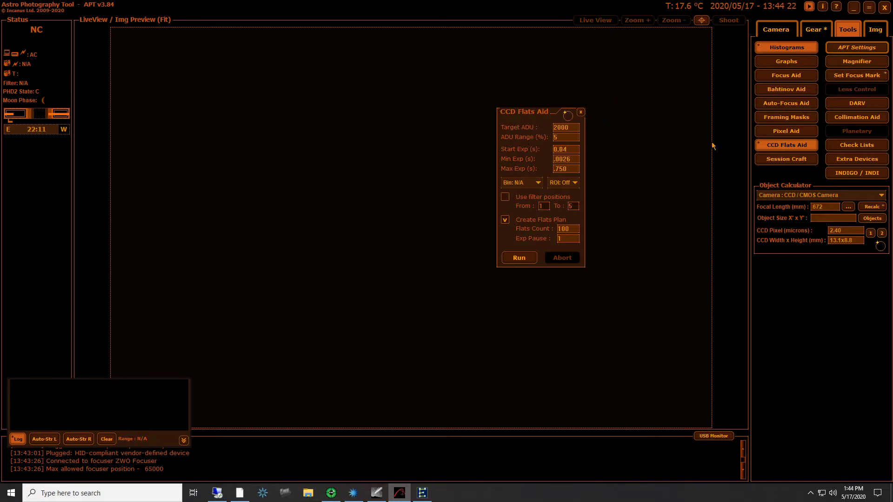
click(519, 258)
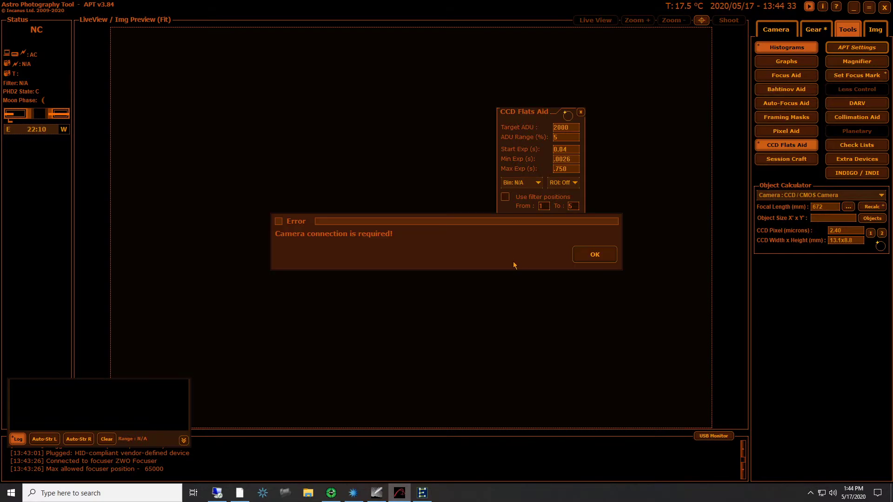
click(597, 254)
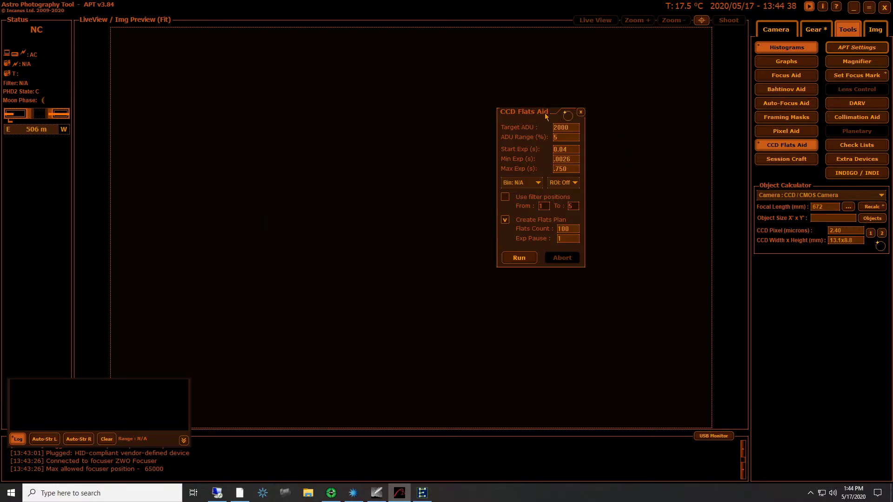
drag(541, 114, 548, 52)
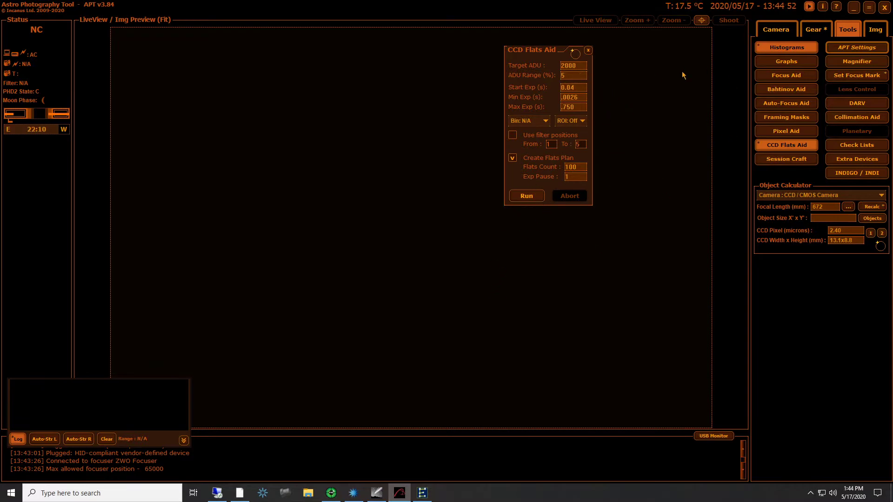
click(587, 50)
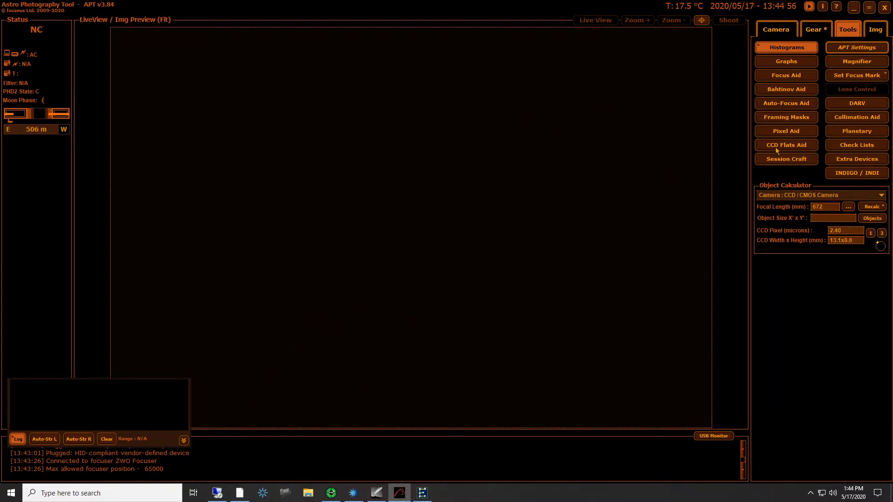
Connect the camera, review the Cooling Aid settings, and close the aid without starting cooling.
click(771, 33)
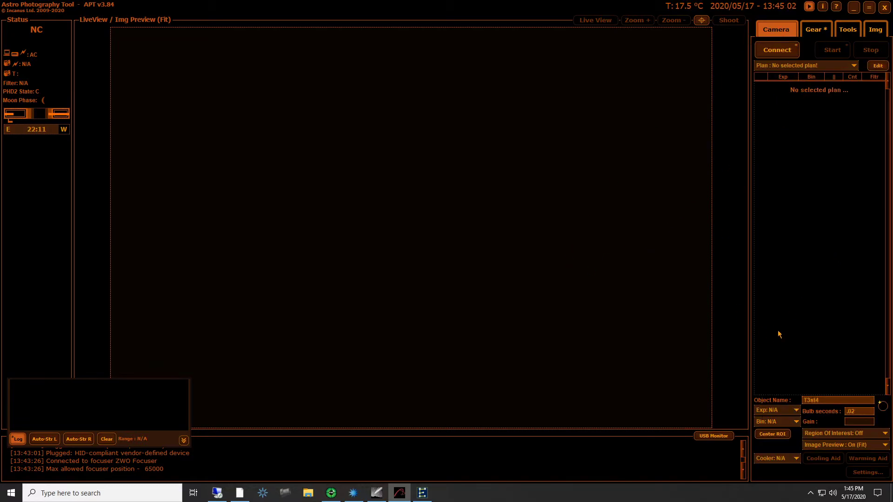
click(782, 51)
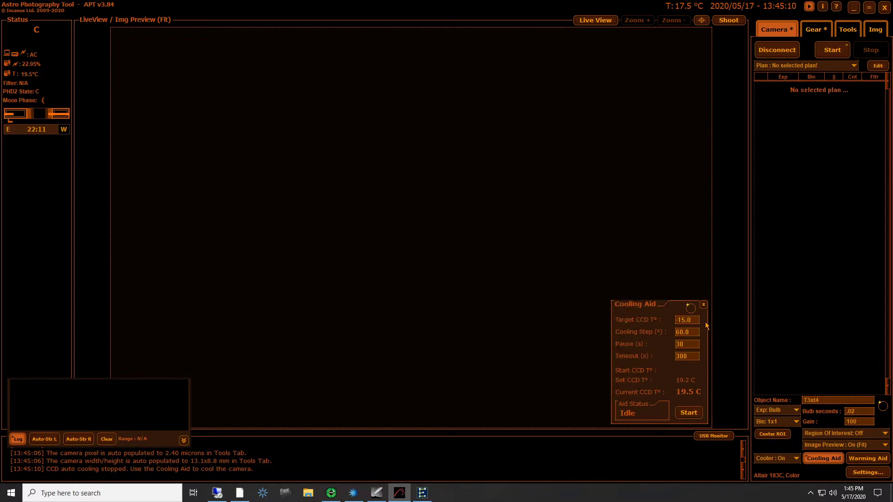
drag(647, 311, 597, 216)
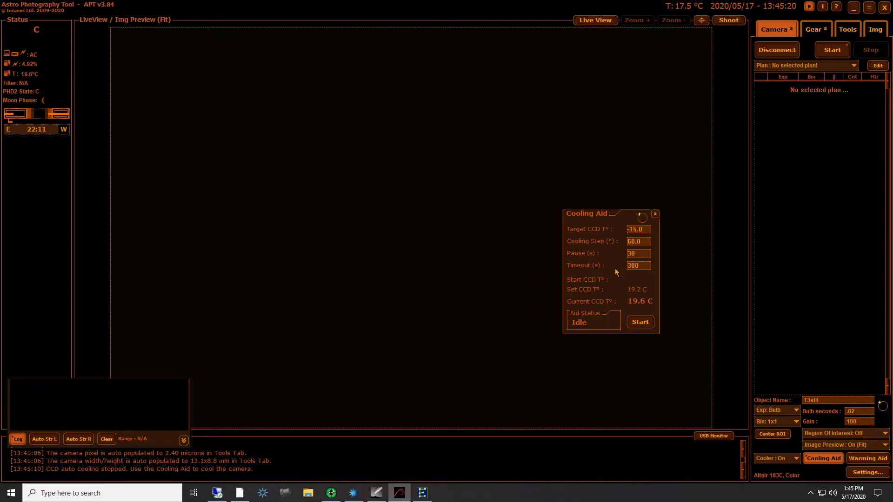
click(655, 214)
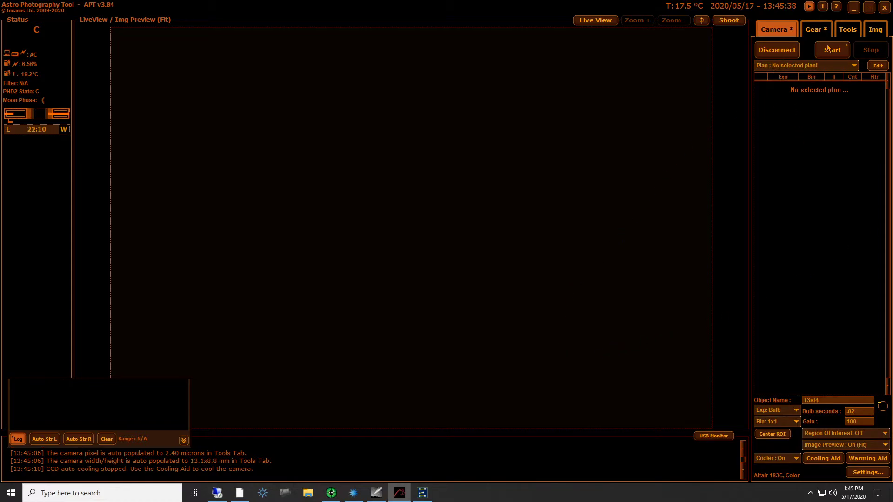
Examine the plate-solving options of Point Craft in the gear controls and close it.
click(816, 30)
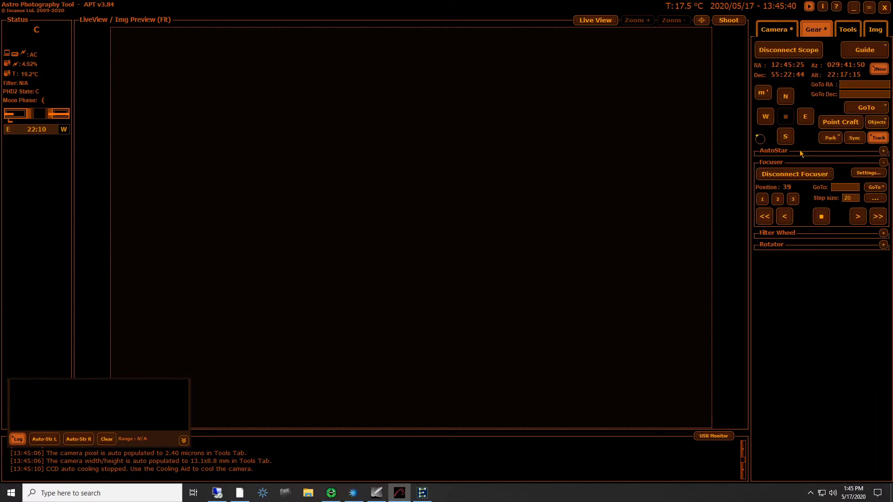
click(834, 125)
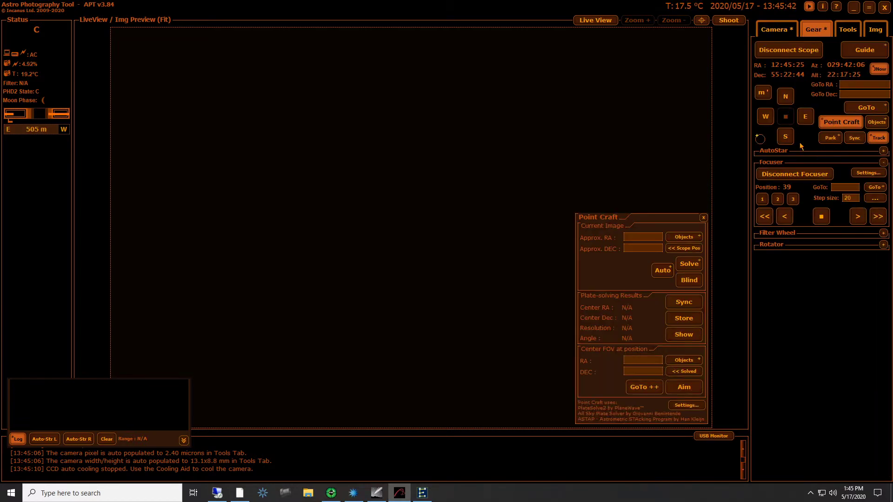
drag(637, 211, 543, 85)
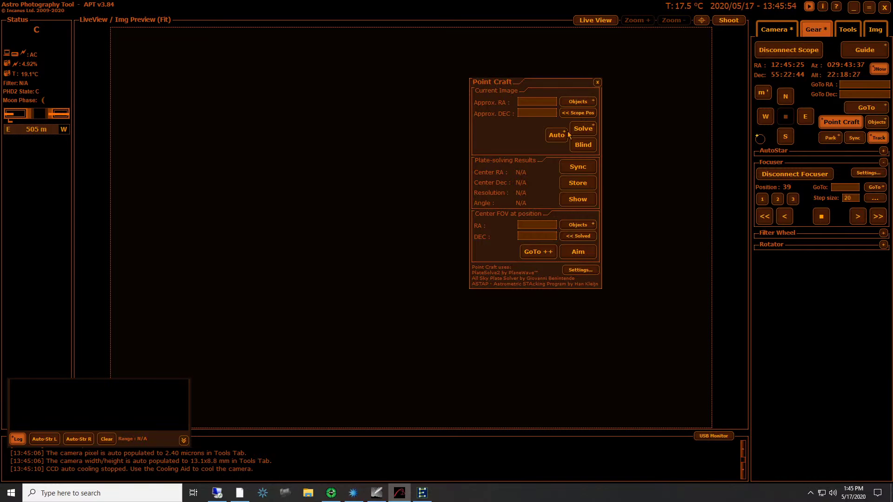
click(598, 83)
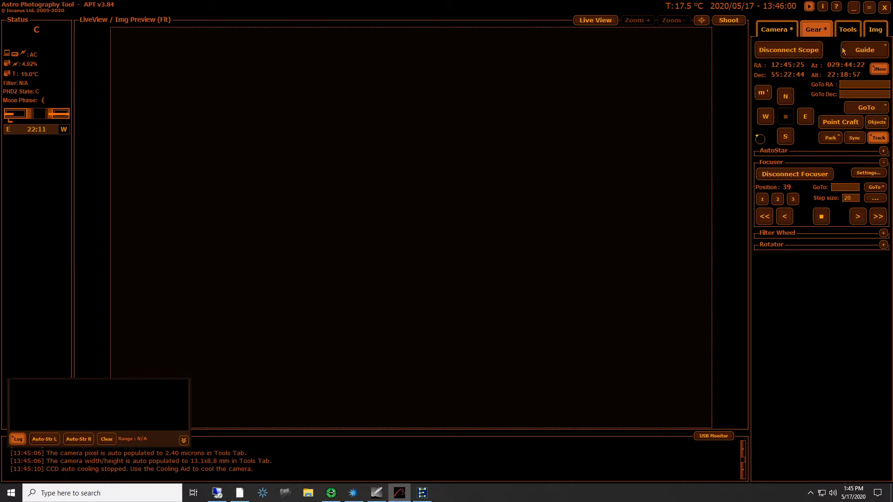
Disconnect the focuser, the scope and the camera despite its active cooler, and close Astro Photography Tool.
click(781, 177)
click(788, 49)
click(782, 29)
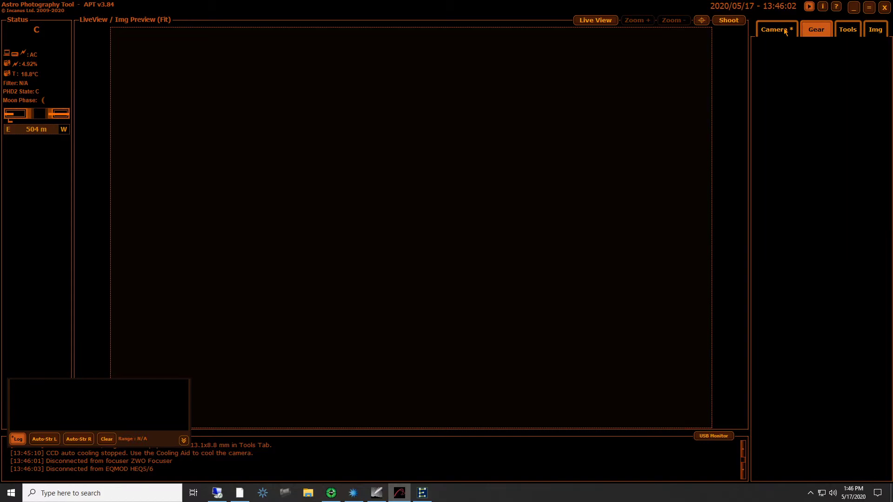
click(770, 52)
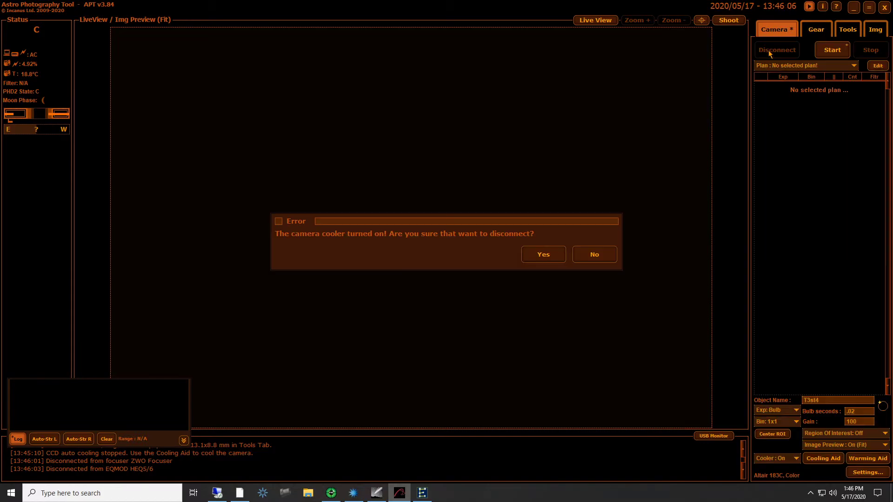
click(556, 260)
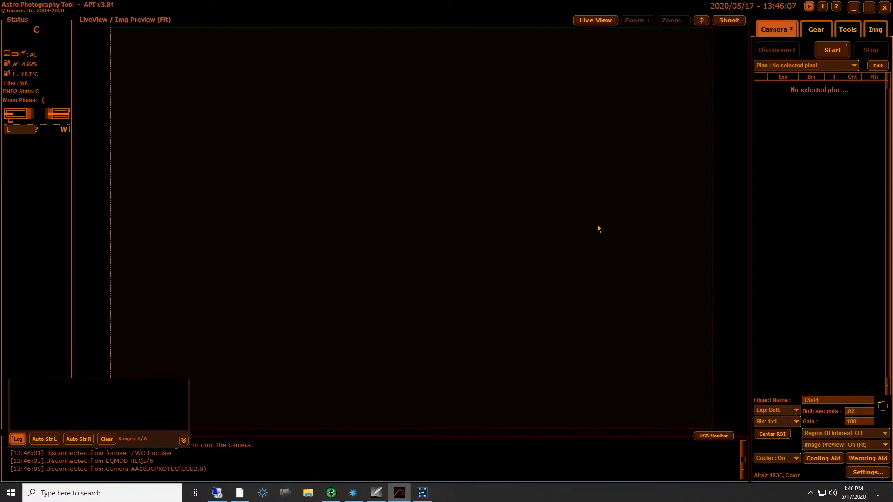
click(885, 6)
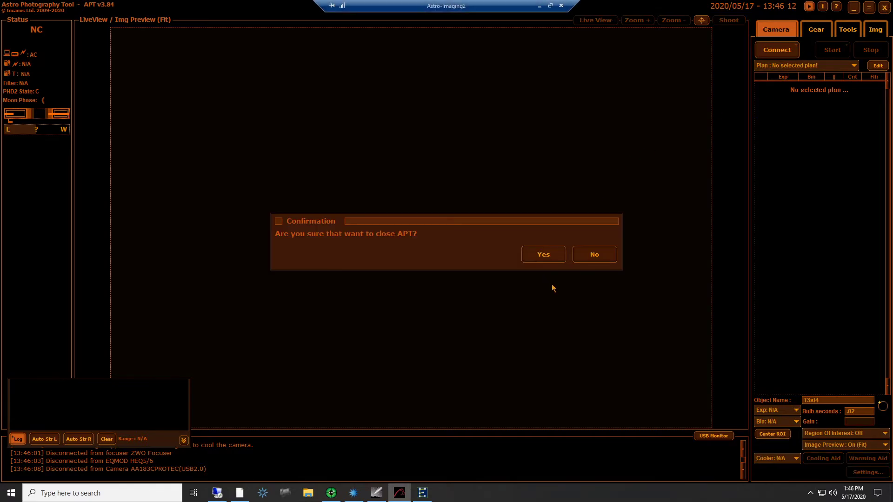
click(548, 256)
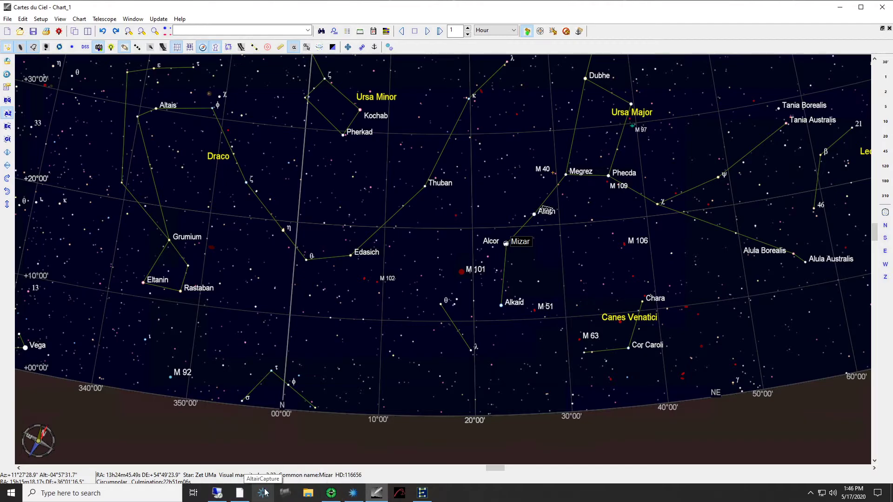
Switch to the EQMOD control, park the mount at its home position, and watch the telescope in the Remote Desktop camera view.
click(423, 492)
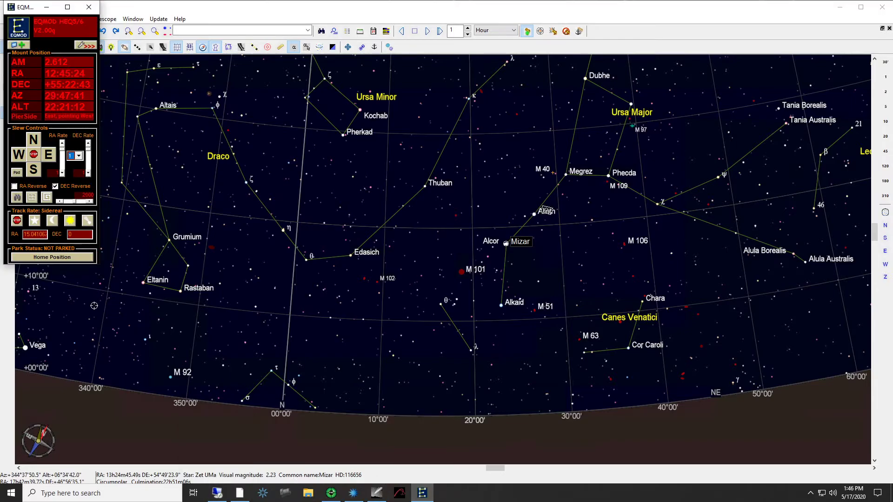
click(56, 257)
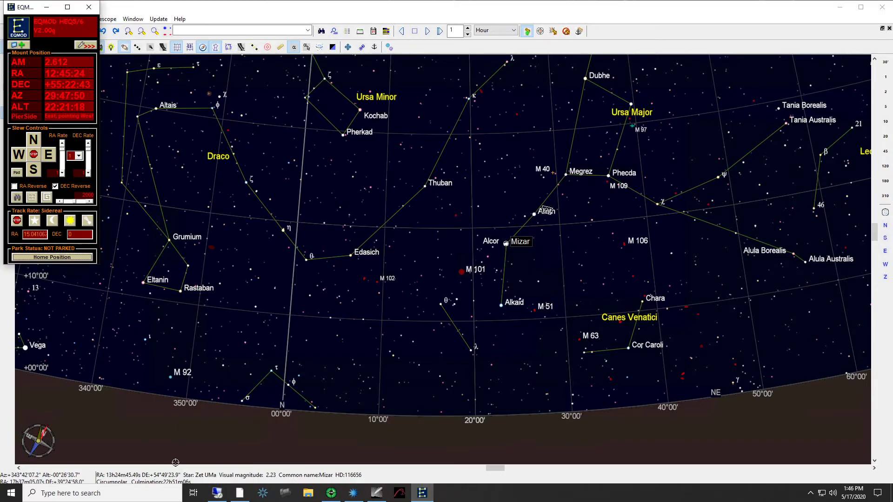
click(217, 492)
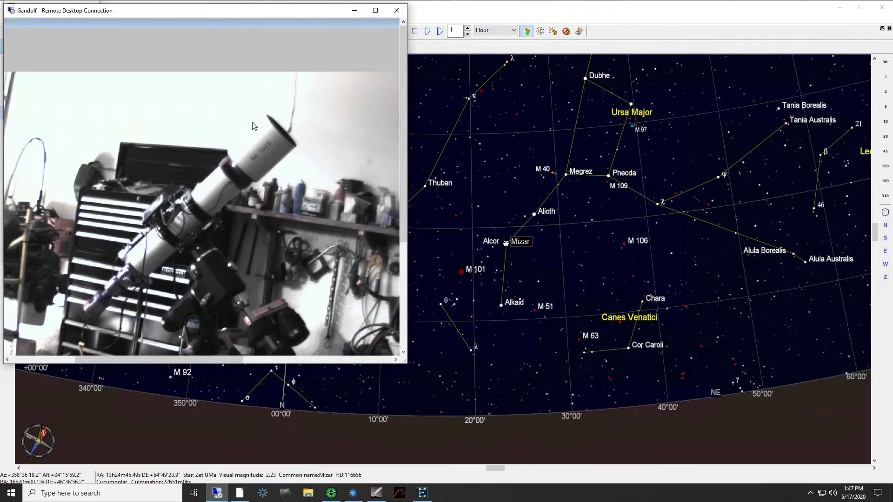
End the Remote Desktop camera session, accept its disconnection, and minimize the EQMOD control.
drag(256, 12, 462, 24)
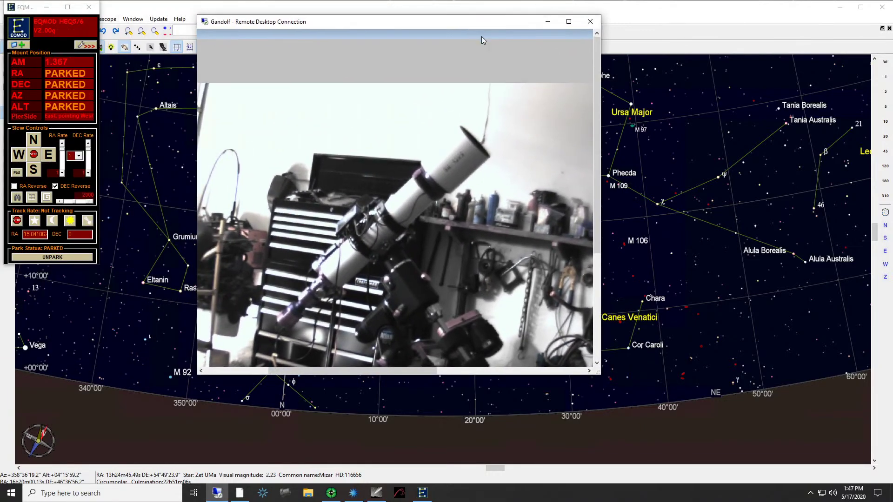
click(547, 21)
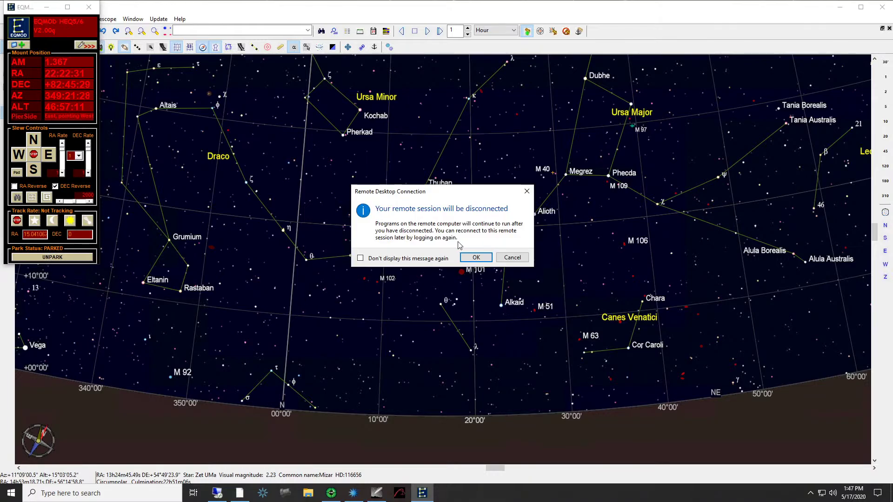
click(474, 258)
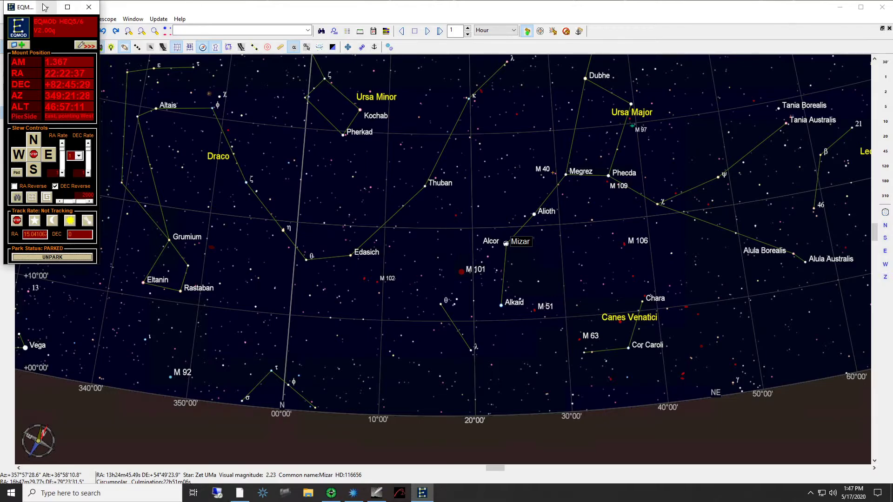
click(46, 7)
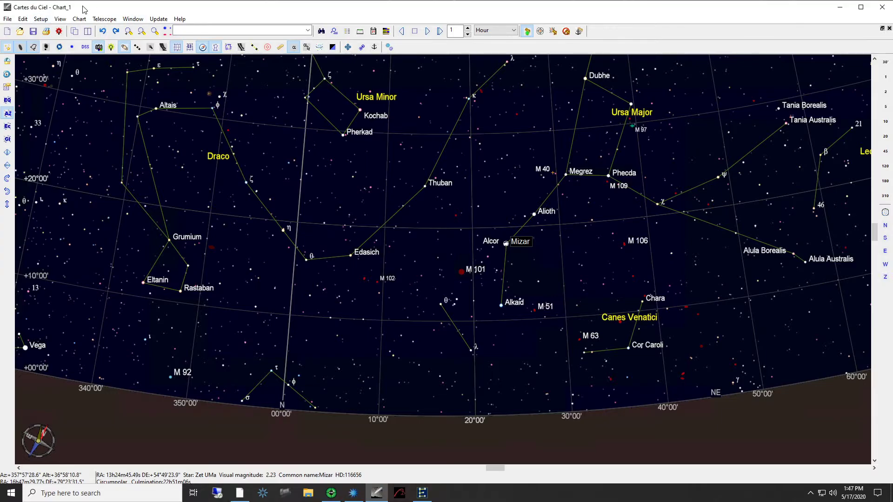
Disconnect the EQMOD telescope from Cartes du Ciel, dismiss the ASCOM telescope interface, and close the planetarium program.
click(102, 21)
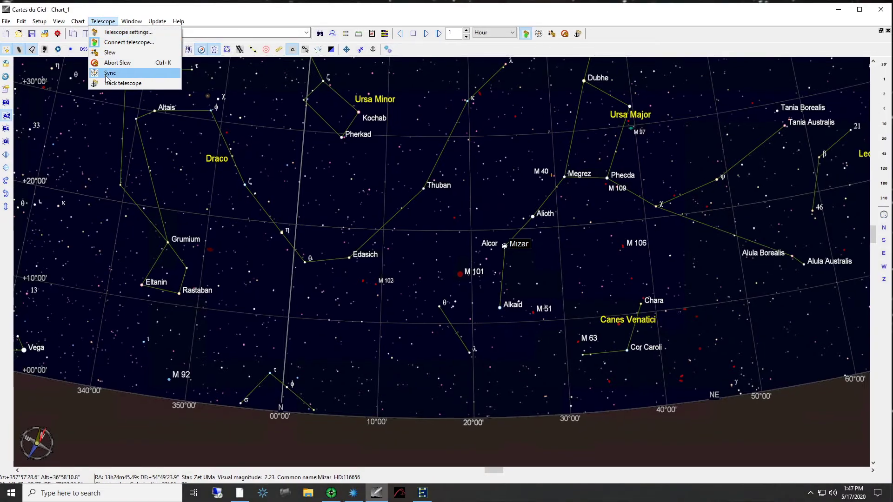
click(127, 46)
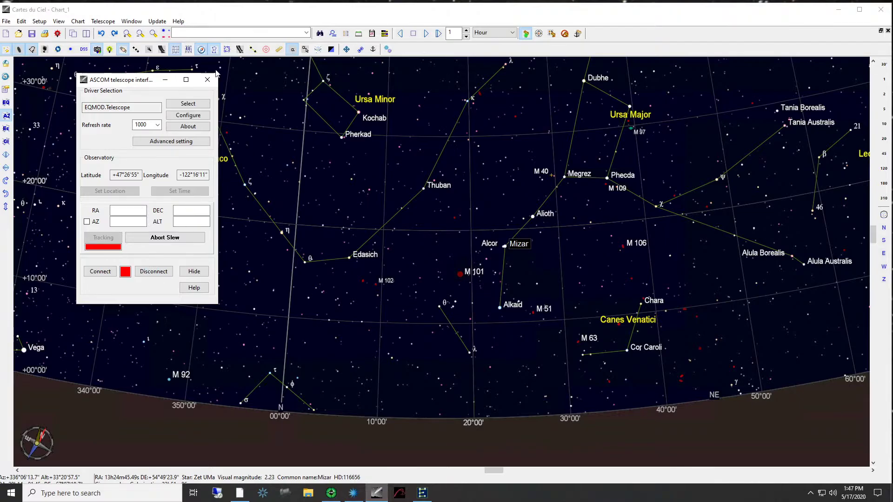
click(206, 80)
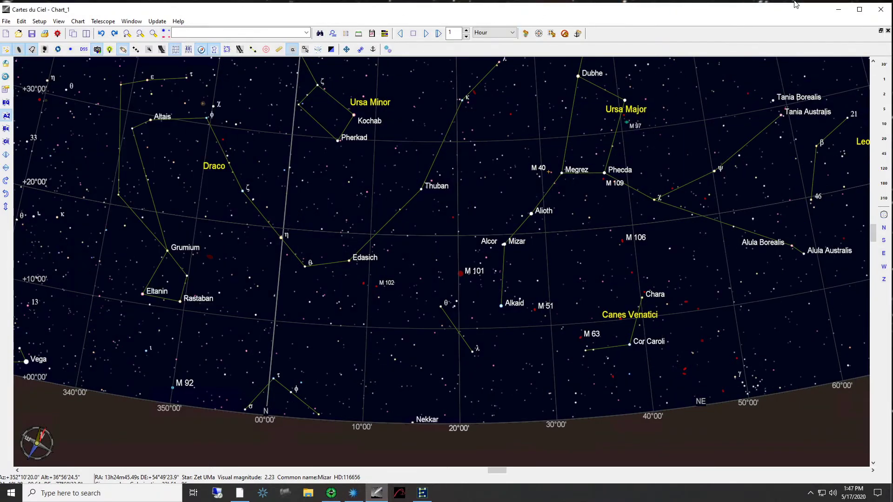
click(884, 11)
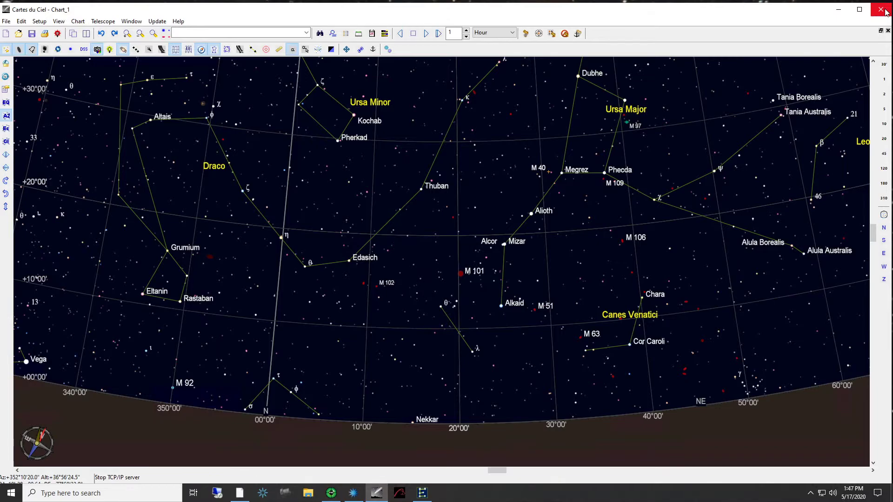